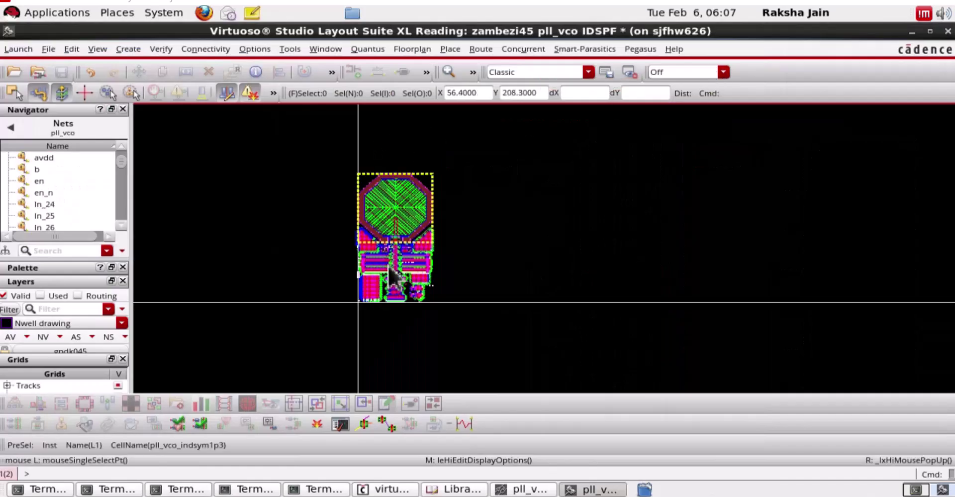
Show only resistance parasitics on net en_n, with a 0-ohm minimum and inductance and capacitance off
scroll(403, 244, up, 3)
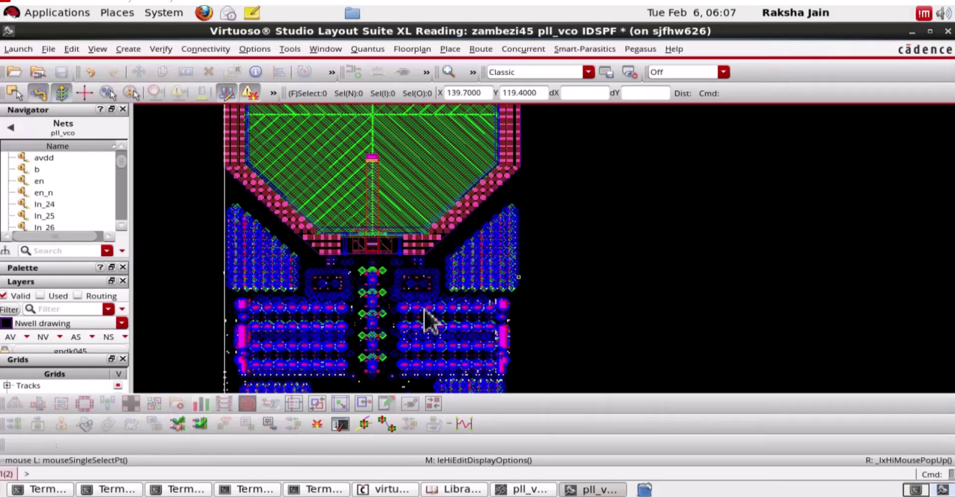
scroll(439, 283, down, 3)
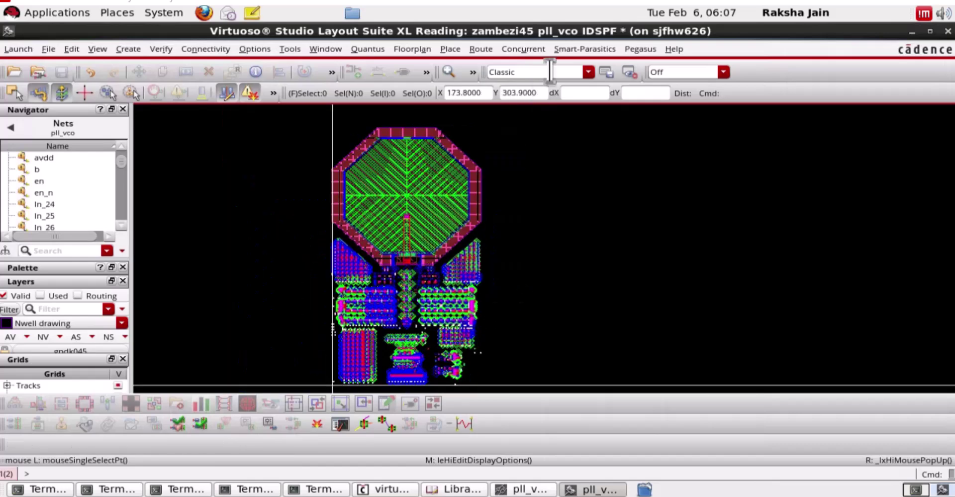
click(589, 49)
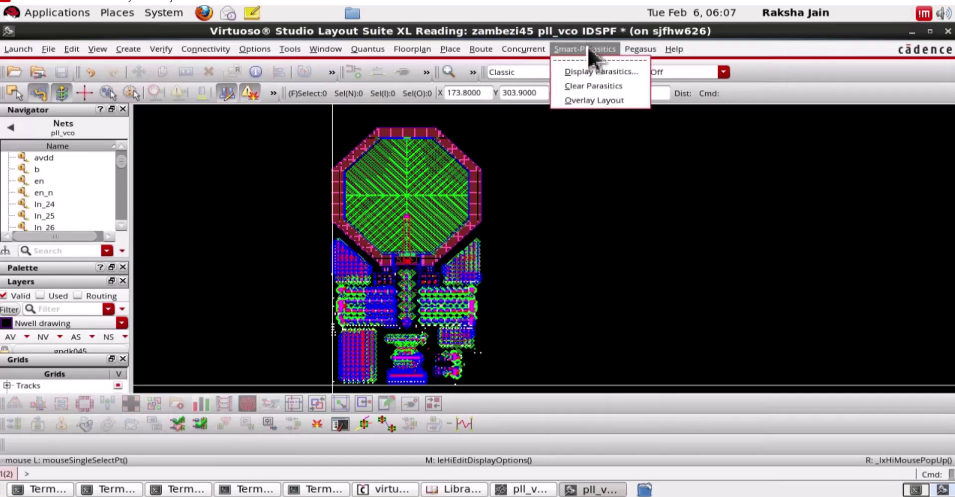
click(591, 76)
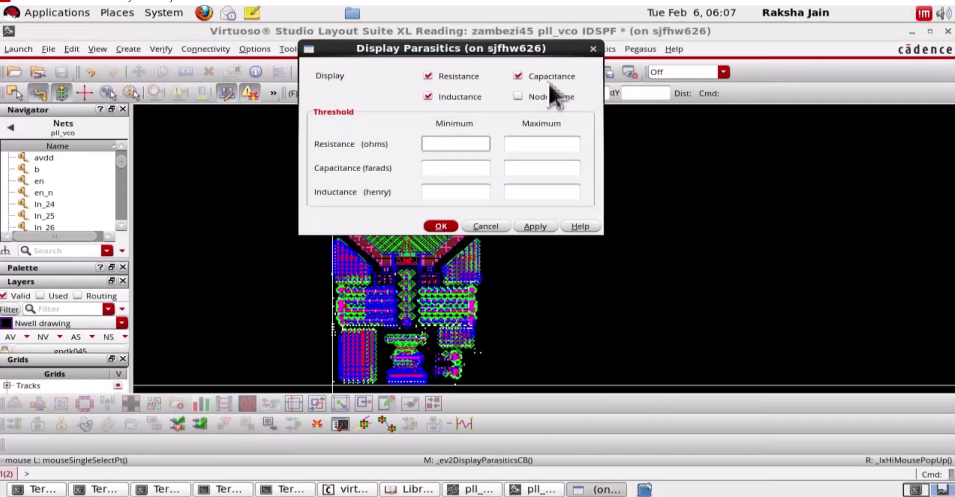
click(42, 194)
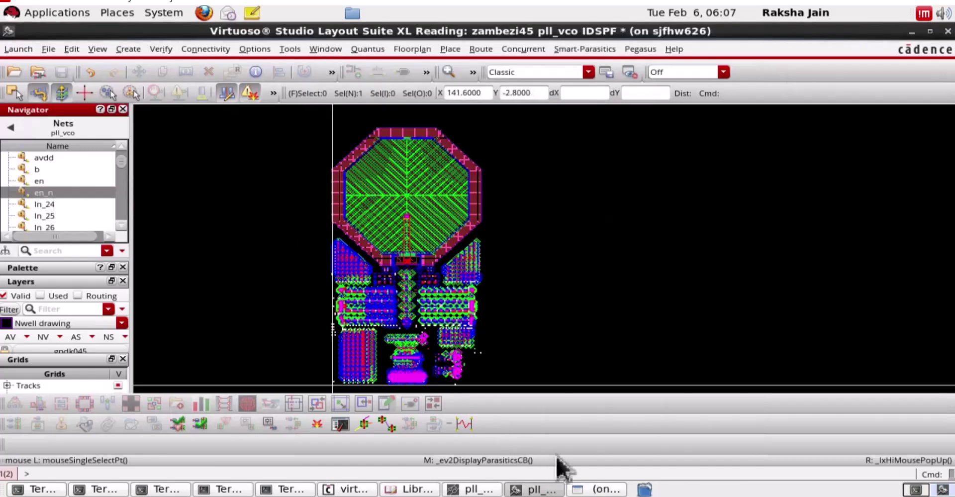
click(605, 491)
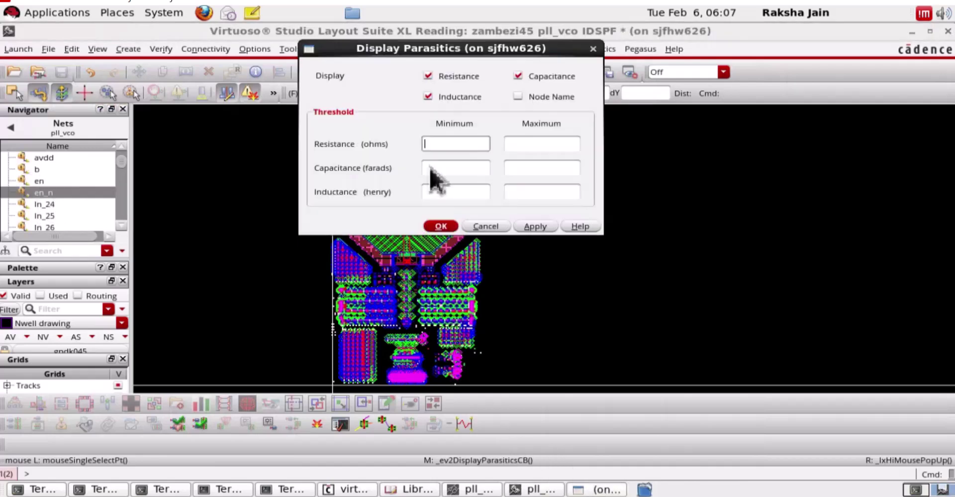
click(429, 95)
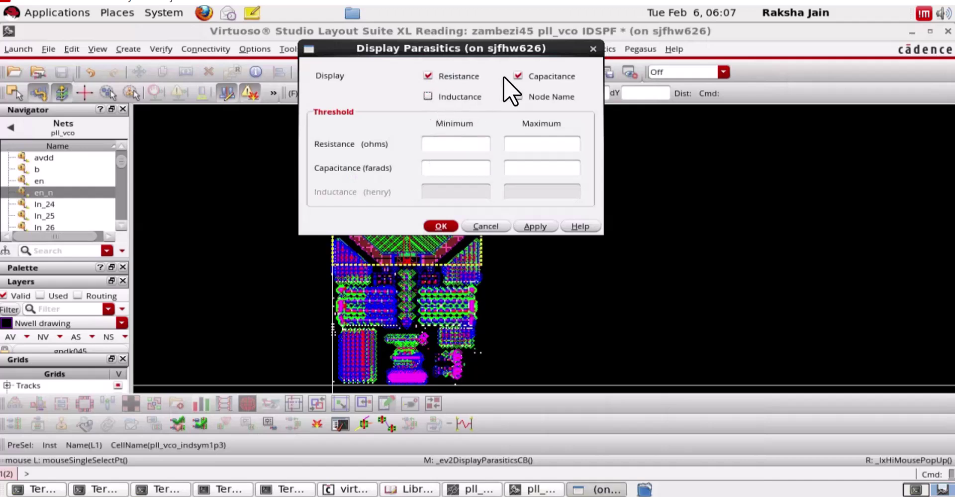
click(518, 75)
click(440, 145)
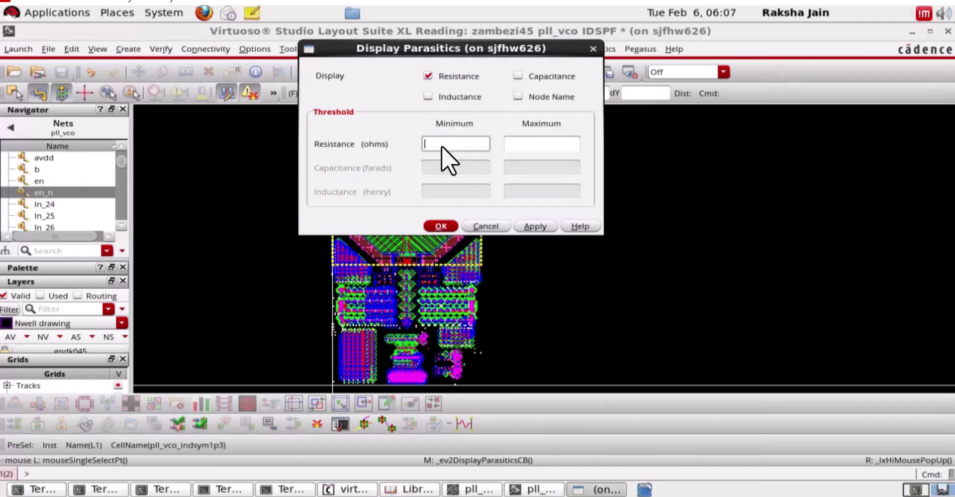
text(0)
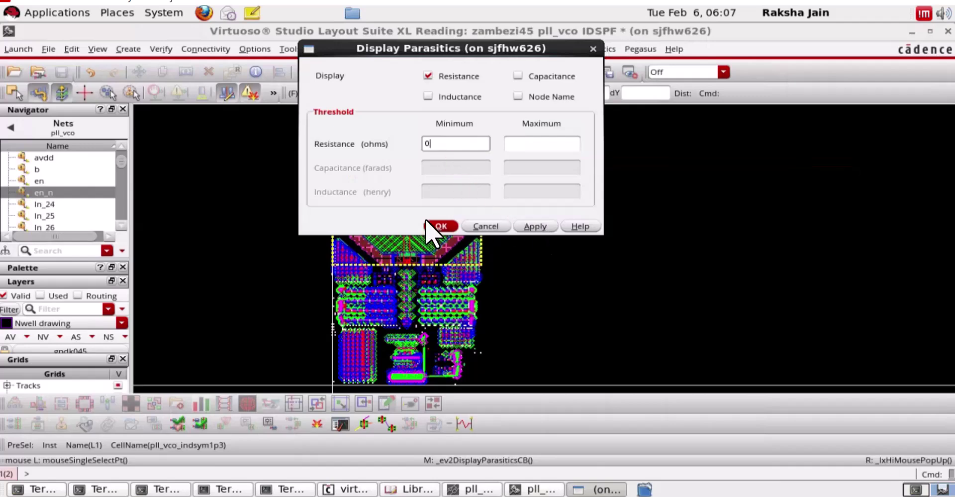
click(439, 228)
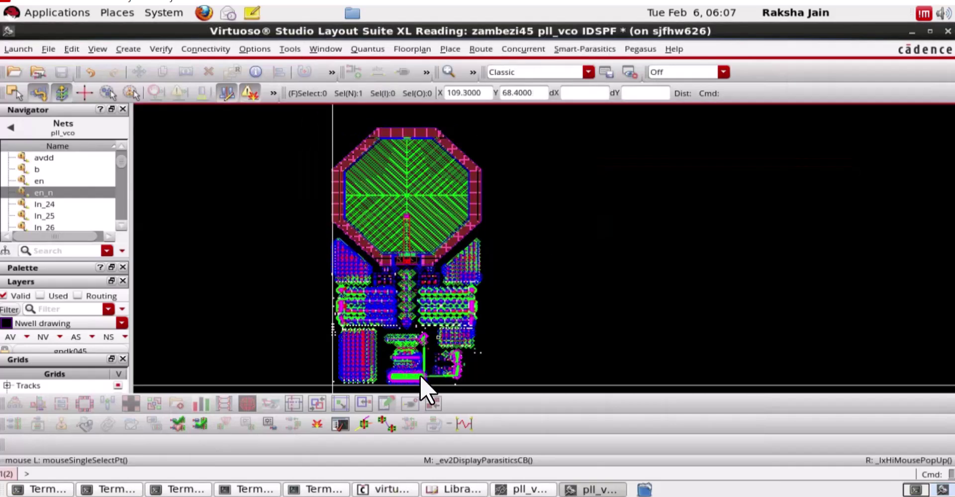
scroll(420, 375, up, 2)
scroll(424, 216, down, 1)
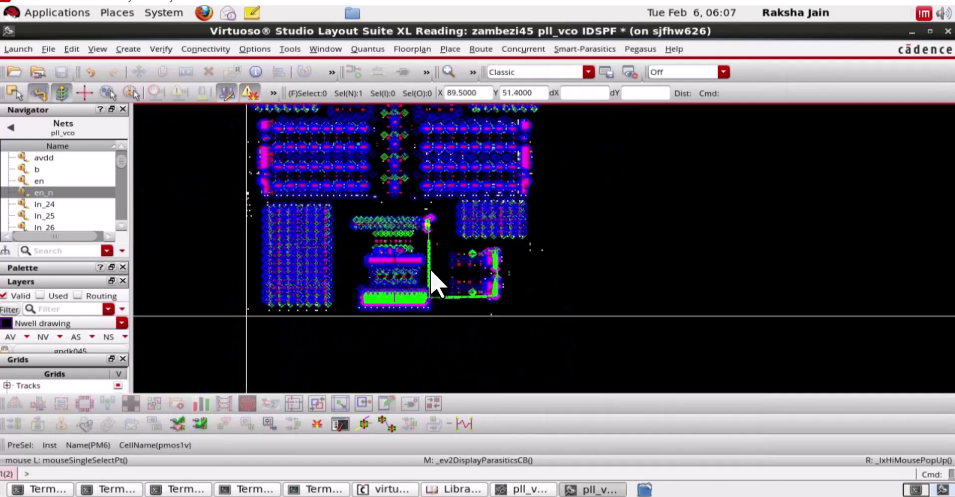
scroll(493, 301, up, 2)
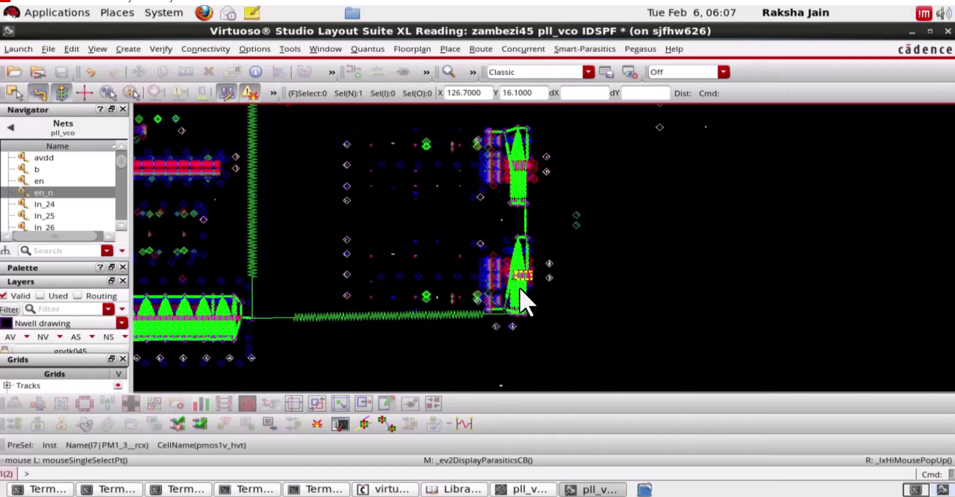
scroll(519, 289, up, 2)
scroll(521, 307, down, 2)
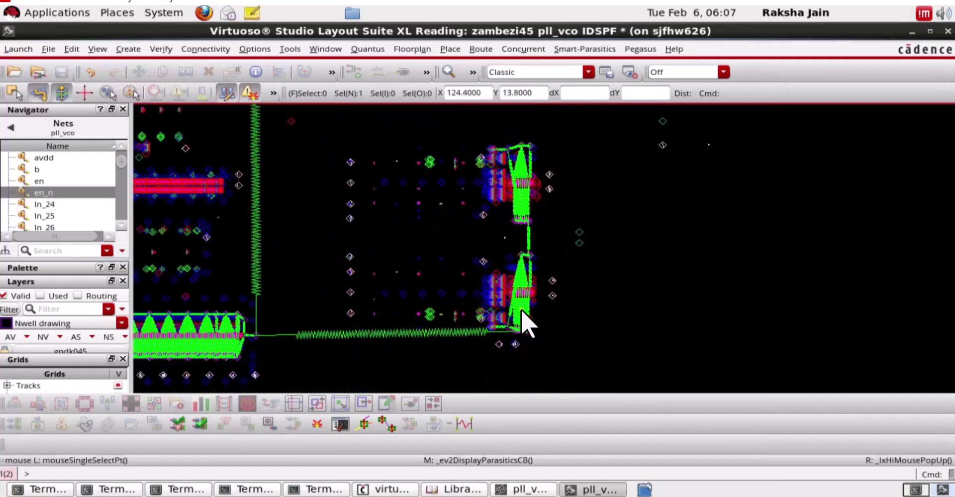
scroll(521, 309, down, 2)
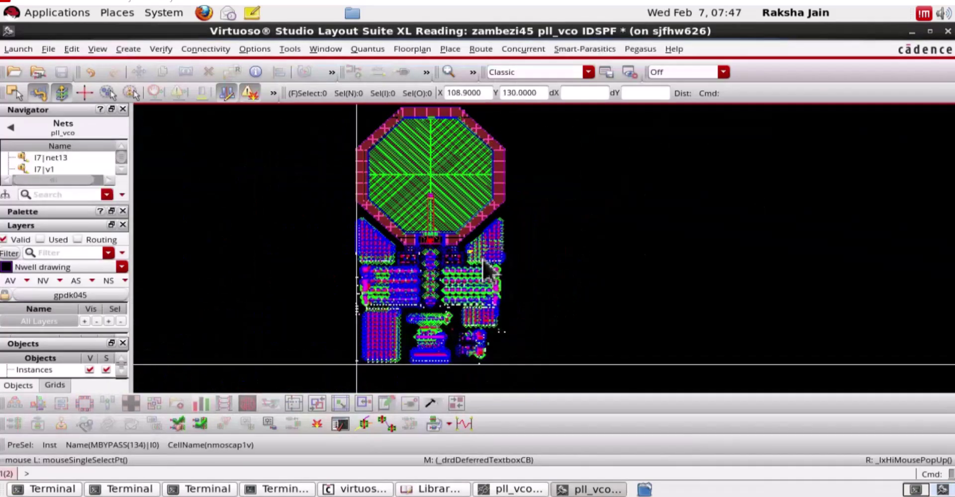
scroll(484, 260, up, 3)
scroll(486, 249, down, 3)
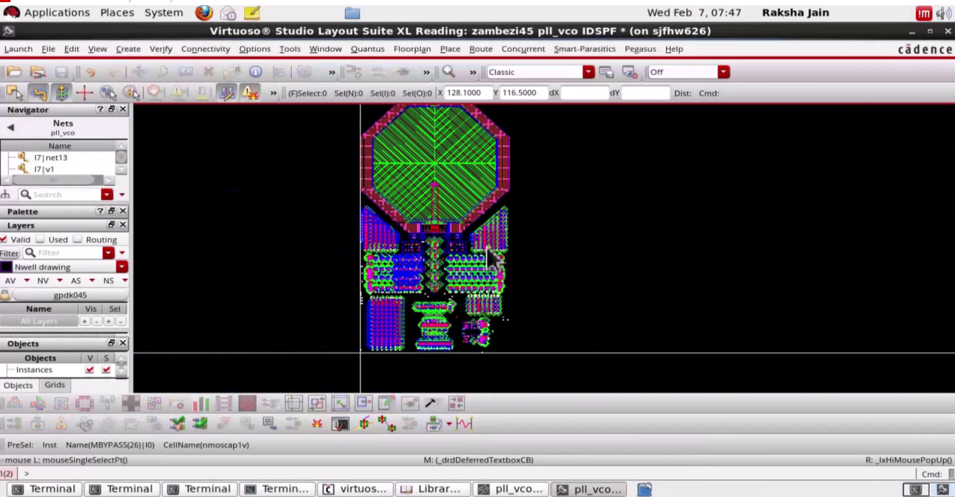
Overlay the original pll_vco layout on the parasitic view and zoom in and out to inspect it
click(581, 49)
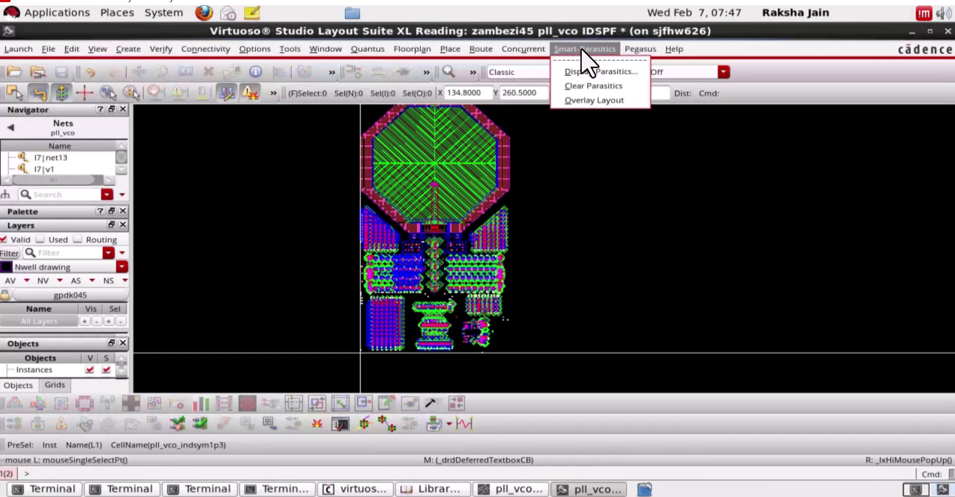
click(587, 100)
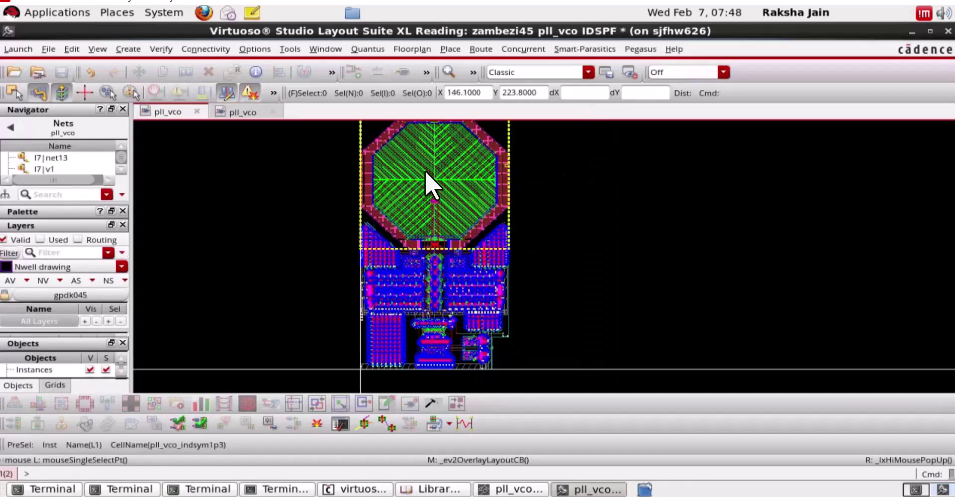
scroll(492, 249, up, 5)
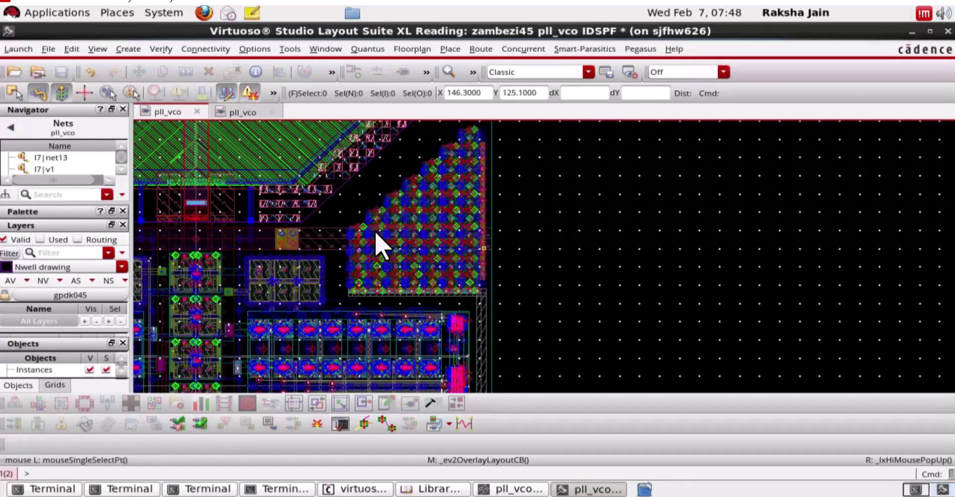
scroll(365, 235, up, 3)
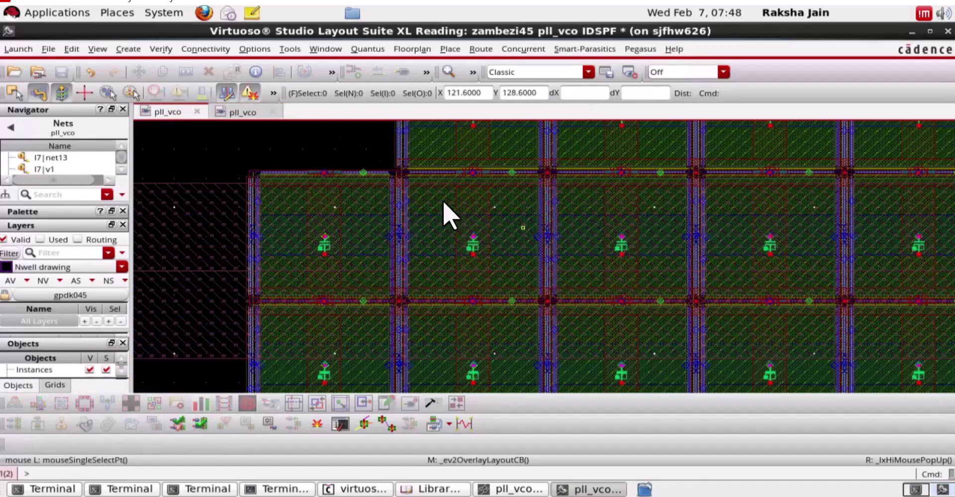
scroll(443, 201, down, 5)
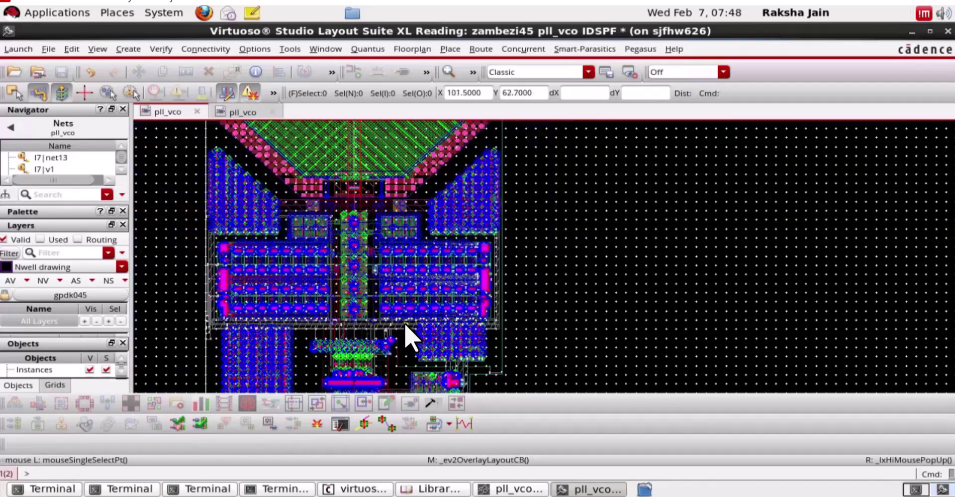
scroll(404, 324, up, 3)
scroll(448, 292, down, 6)
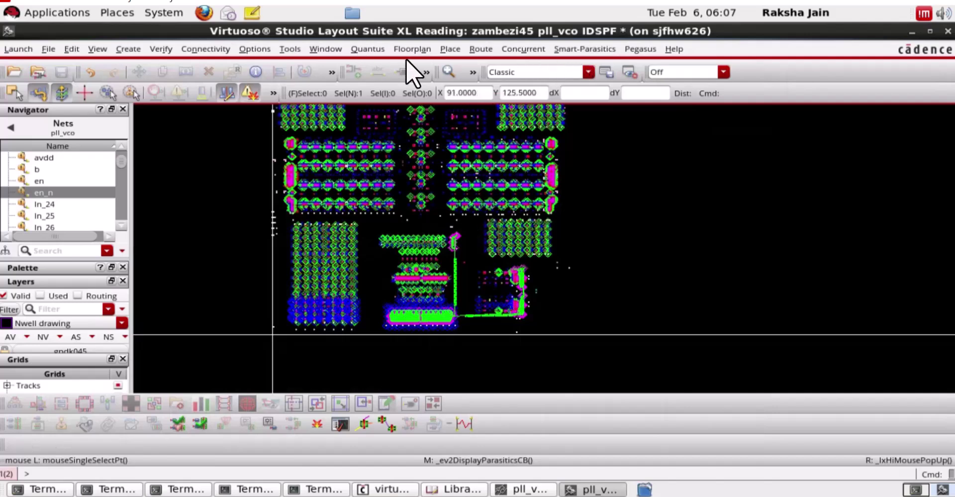
Open the Quantus point-to-point resistance analysis form
click(367, 48)
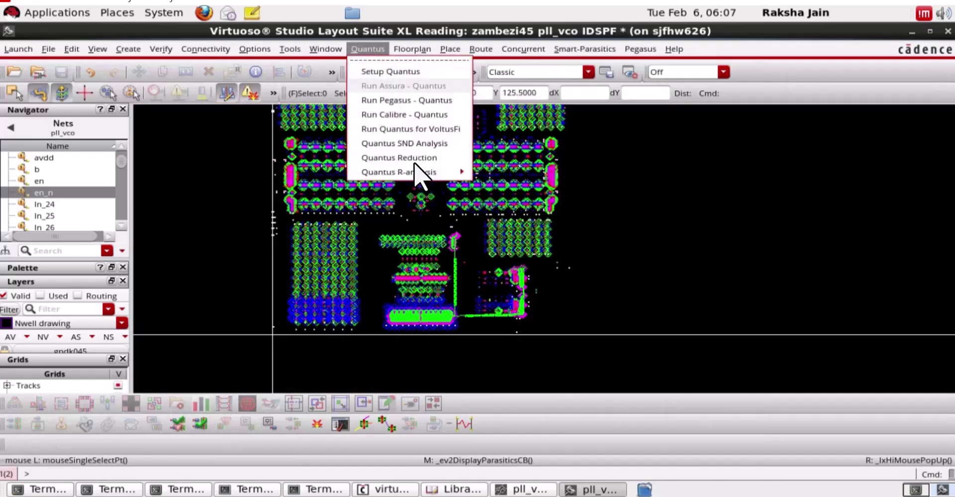
mouse_move(417, 169)
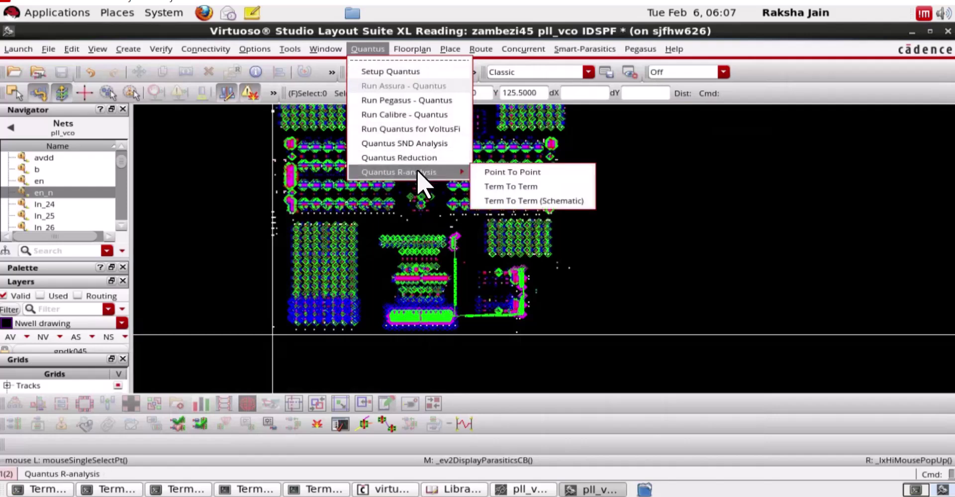
click(500, 172)
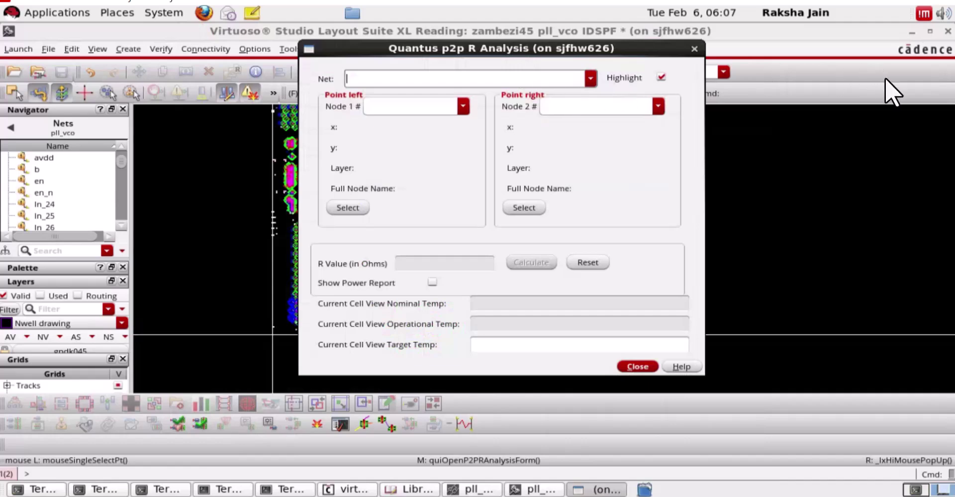
Begin selecting the first point, move the form aside, and zoom into the en_n via node
click(354, 207)
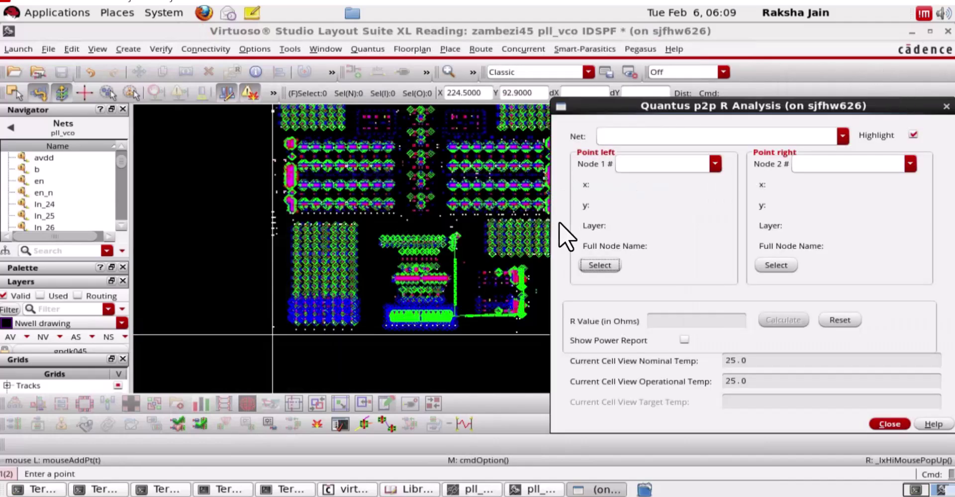
drag(590, 102, 656, 109)
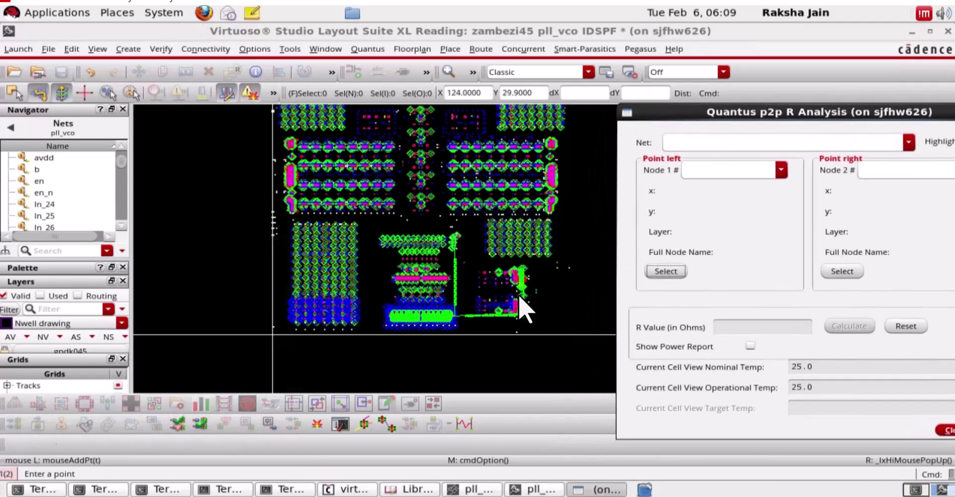
scroll(518, 306, up, 3)
scroll(533, 336, up, 2)
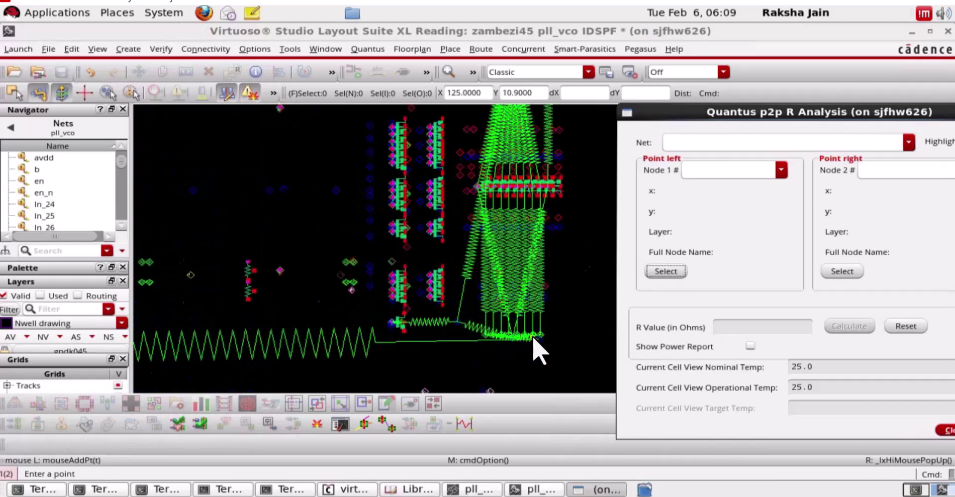
scroll(536, 338, up, 2)
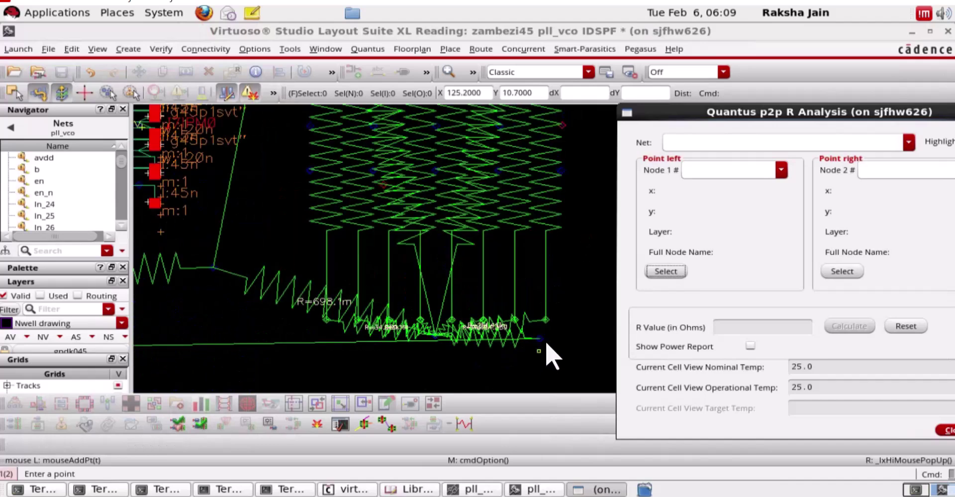
scroll(545, 340, up, 3)
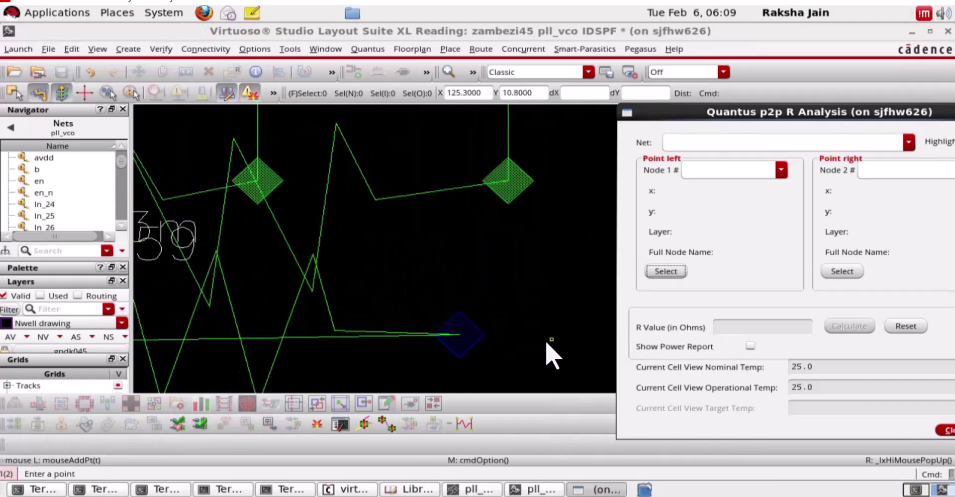
Set en_n node 370 on Metal1 as the first point and pick Metal1 node 339:en_n as the second
click(473, 338)
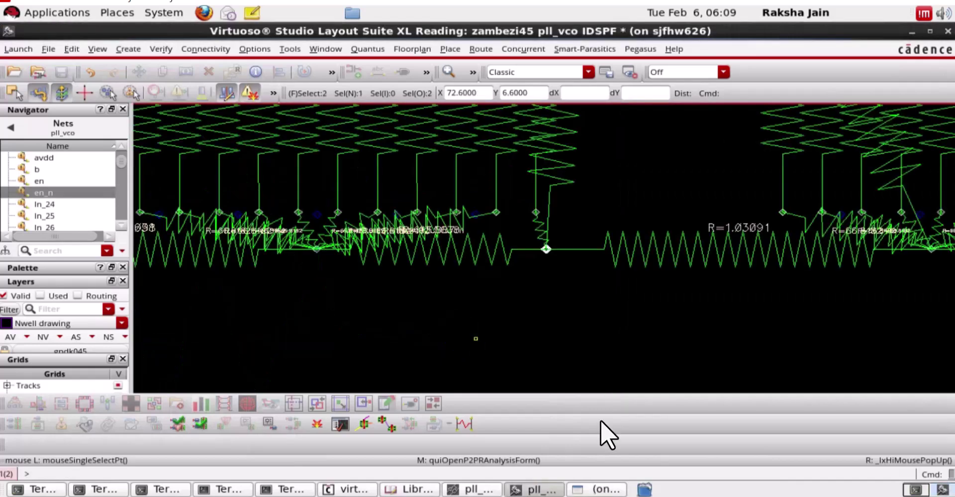
click(602, 490)
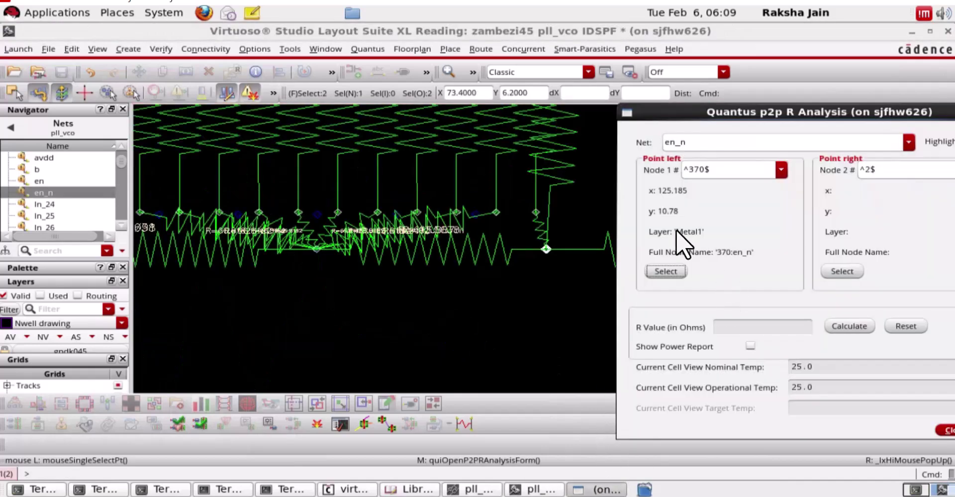
click(840, 270)
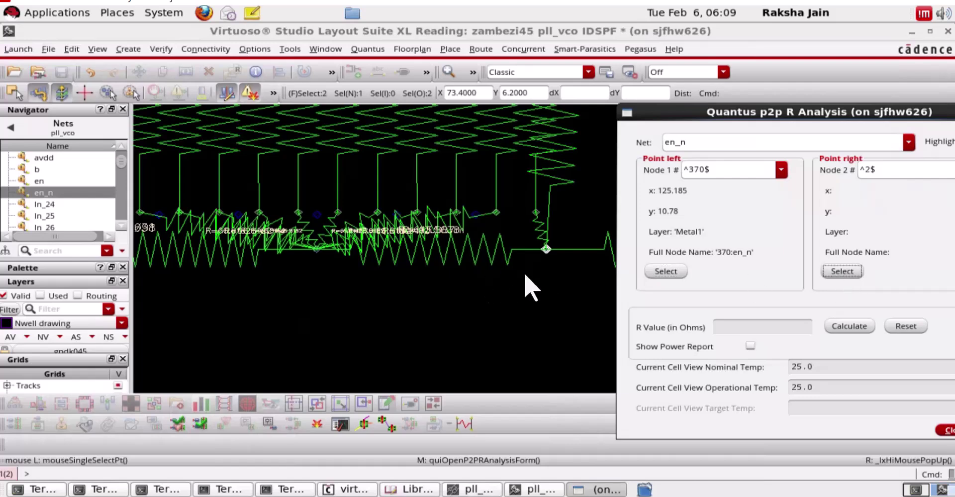
scroll(502, 255, down, 2)
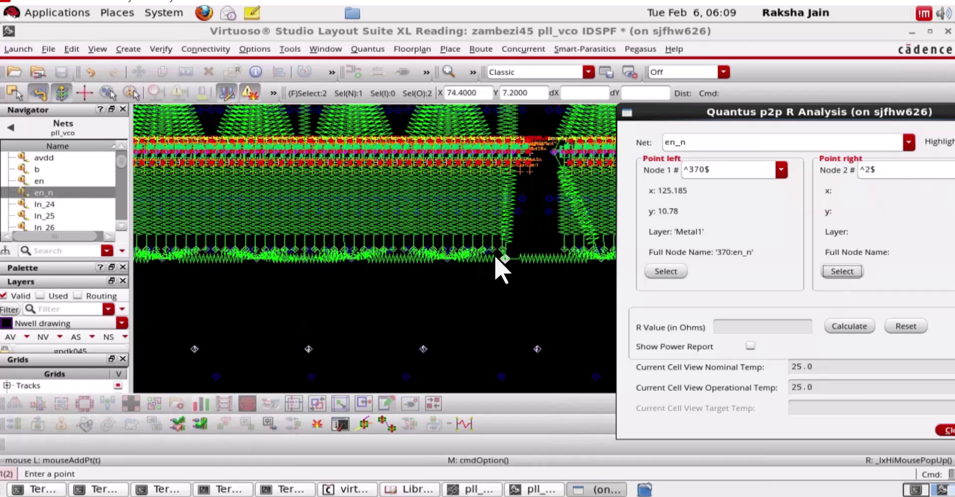
scroll(494, 255, down, 1)
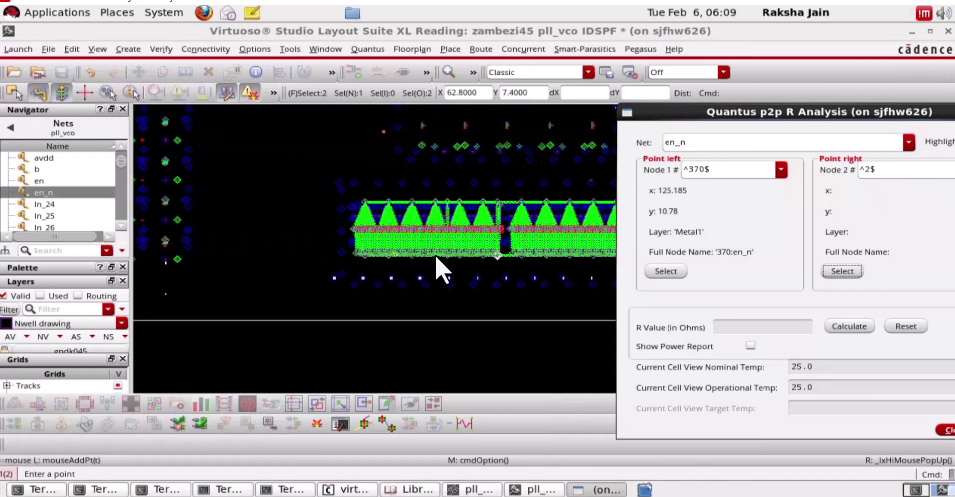
scroll(447, 256, up, 1)
scroll(436, 252, up, 3)
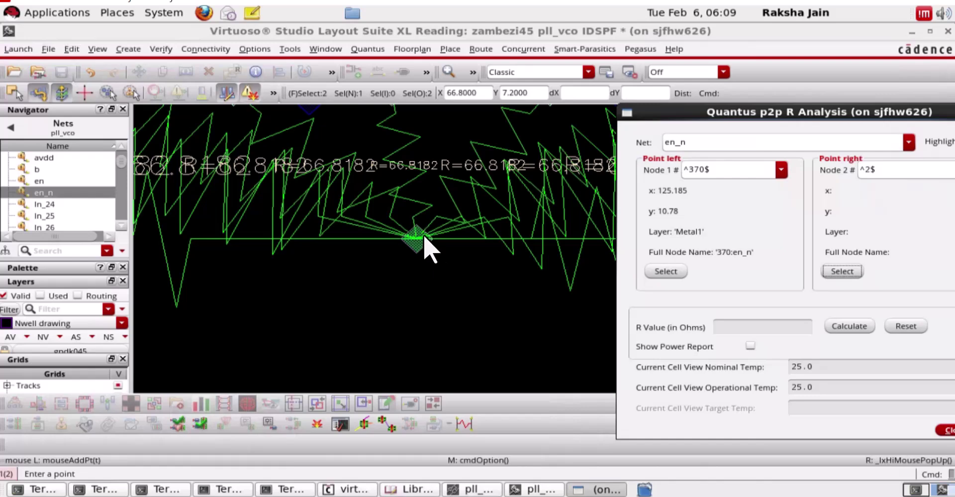
click(422, 235)
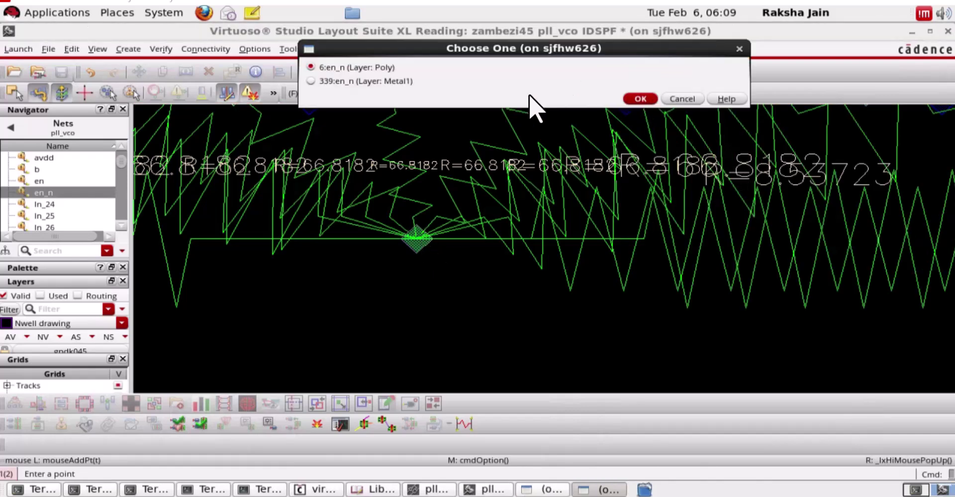
click(308, 80)
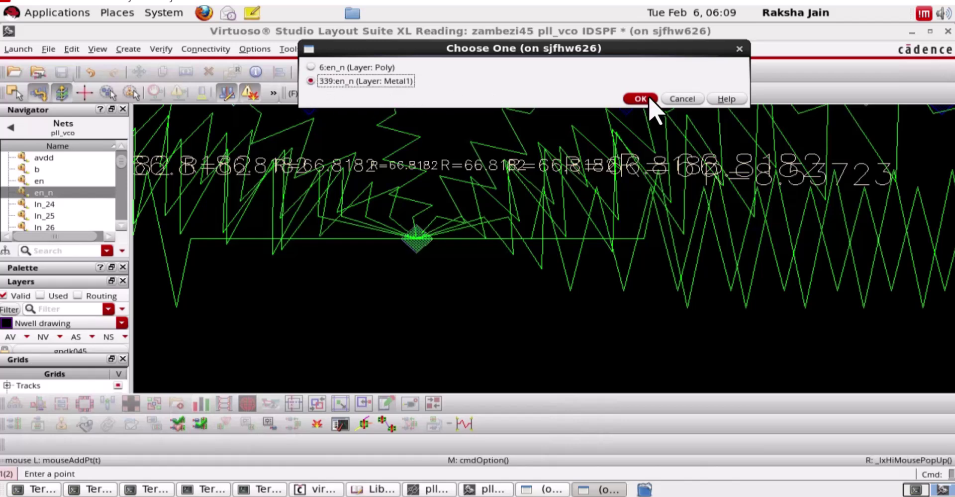
Confirm node 339:en_n and calculate the 23.67098-ohm resistance between the two nodes
click(648, 99)
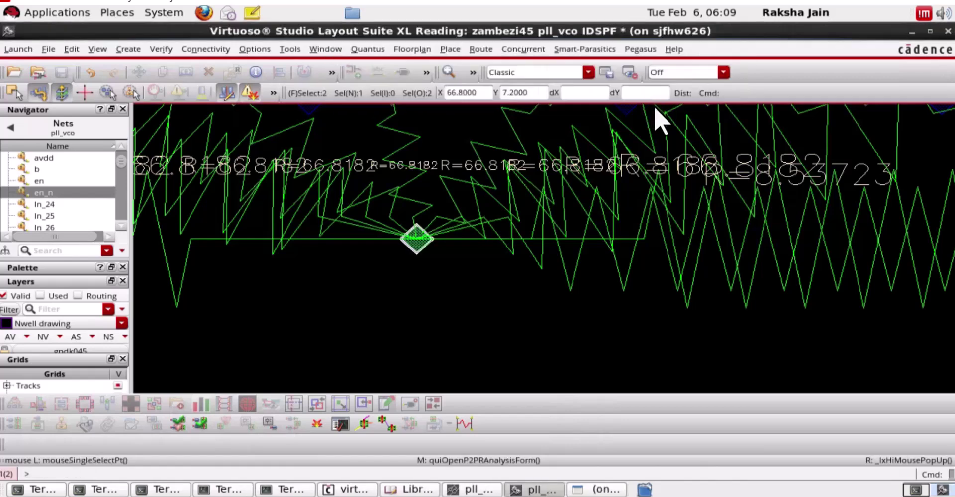
click(606, 489)
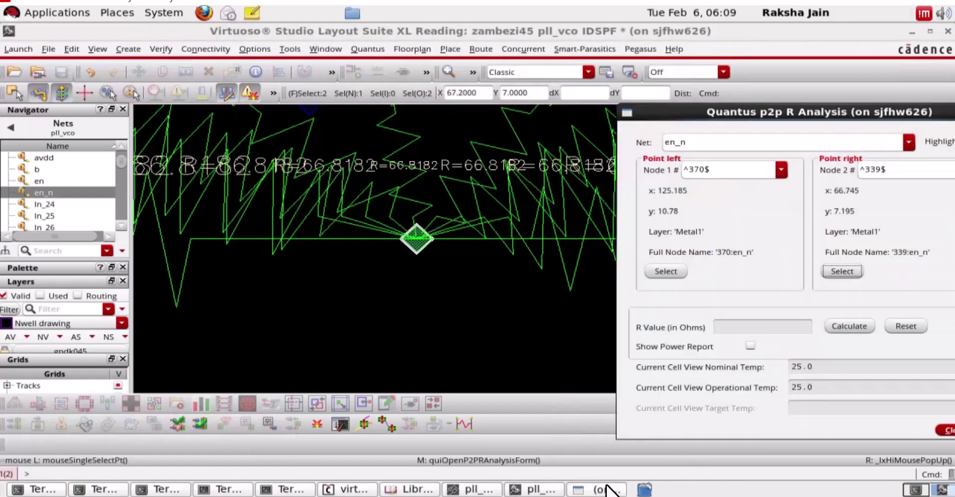
click(847, 326)
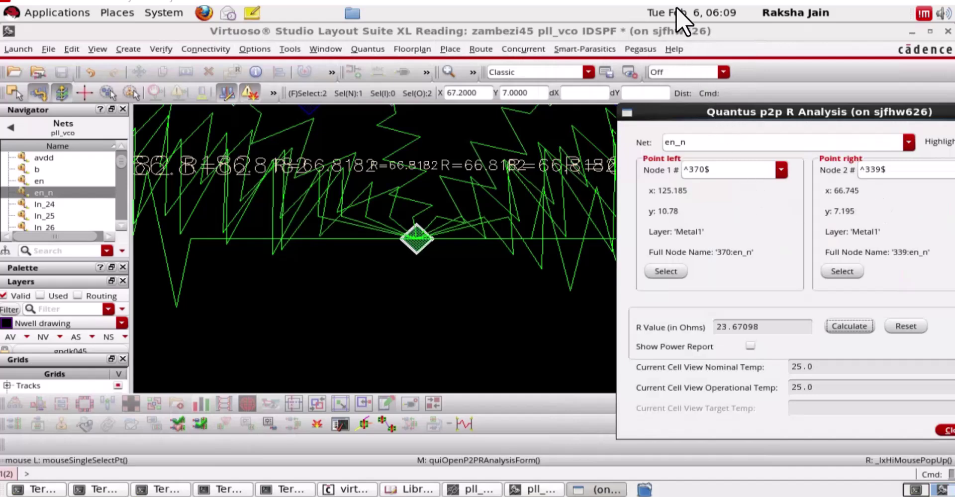
Review the per-layer power dissipation report, then close the point-to-point analysis
click(750, 345)
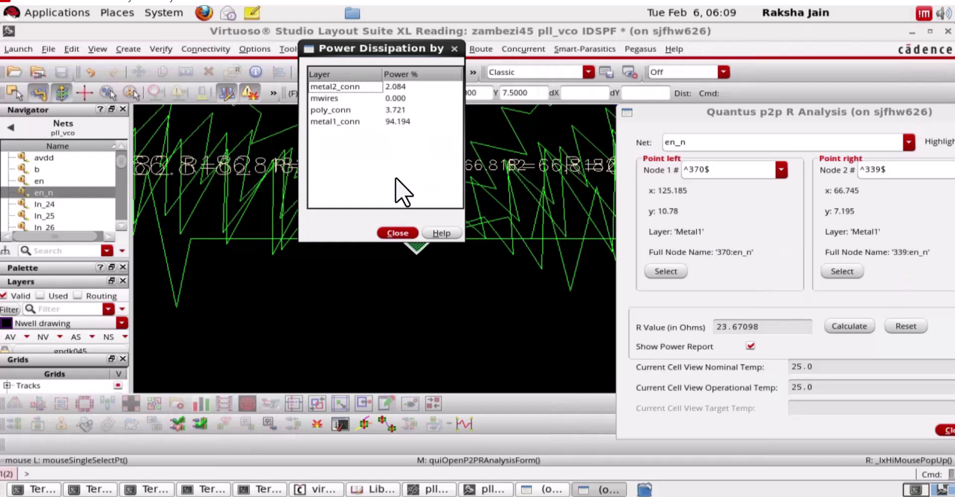
click(401, 233)
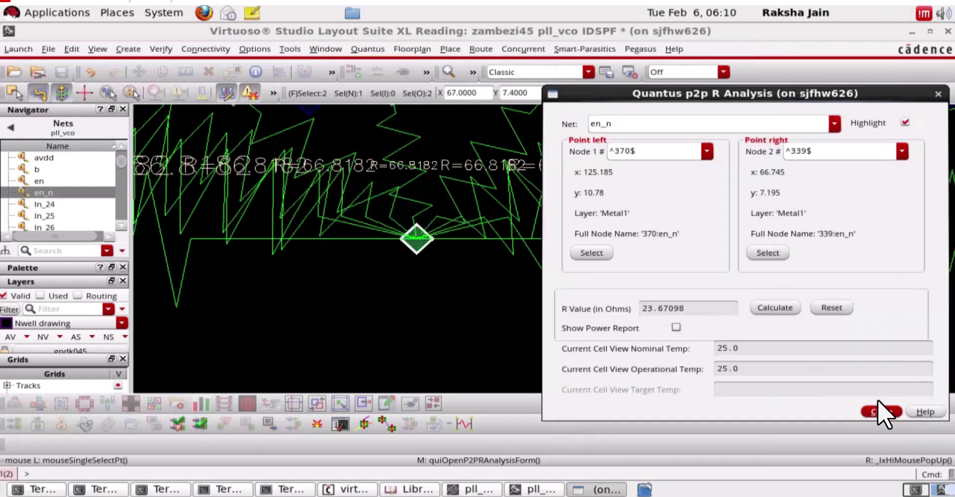
click(881, 413)
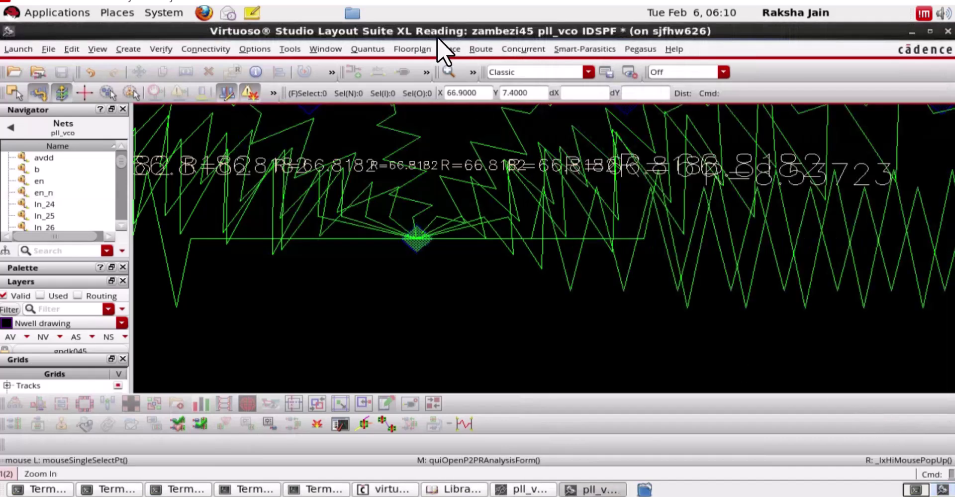
Open the Quantus Term To Term R Analysis with the pll_vco IDSPF view loaded
click(362, 47)
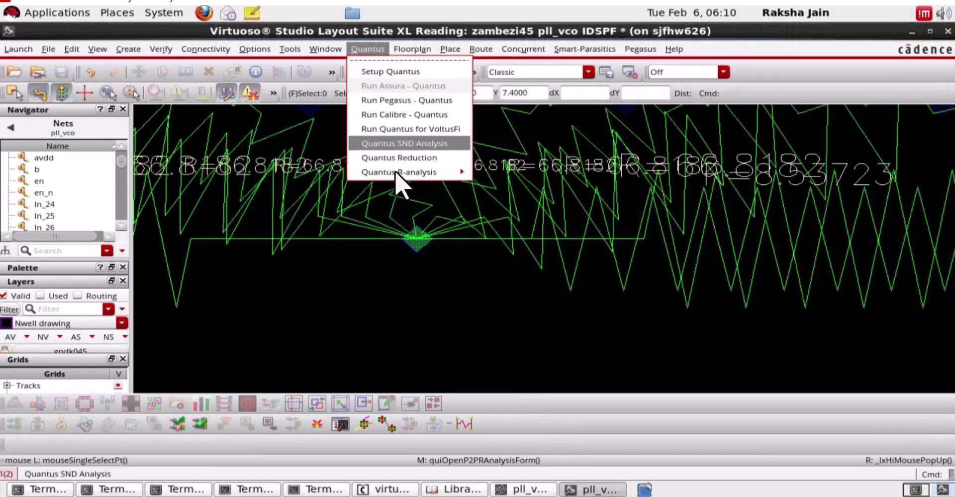
mouse_move(396, 171)
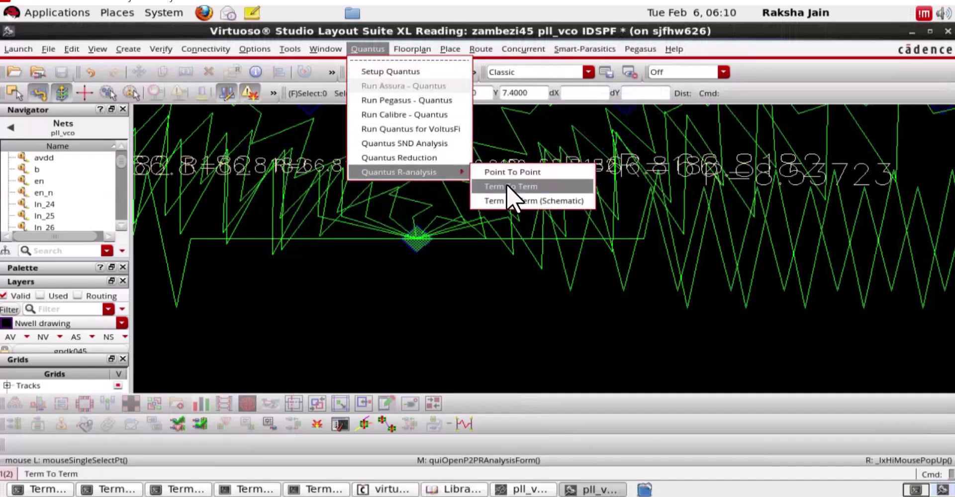
click(506, 187)
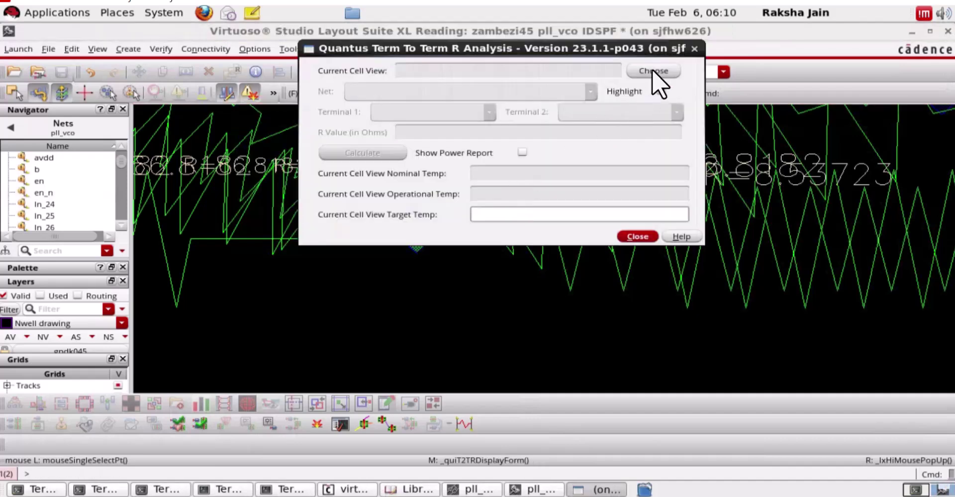
click(653, 70)
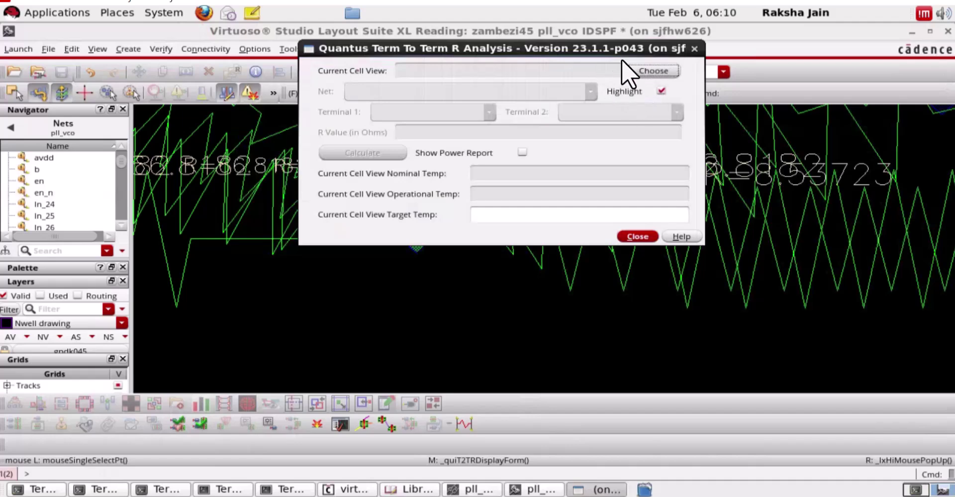
click(642, 71)
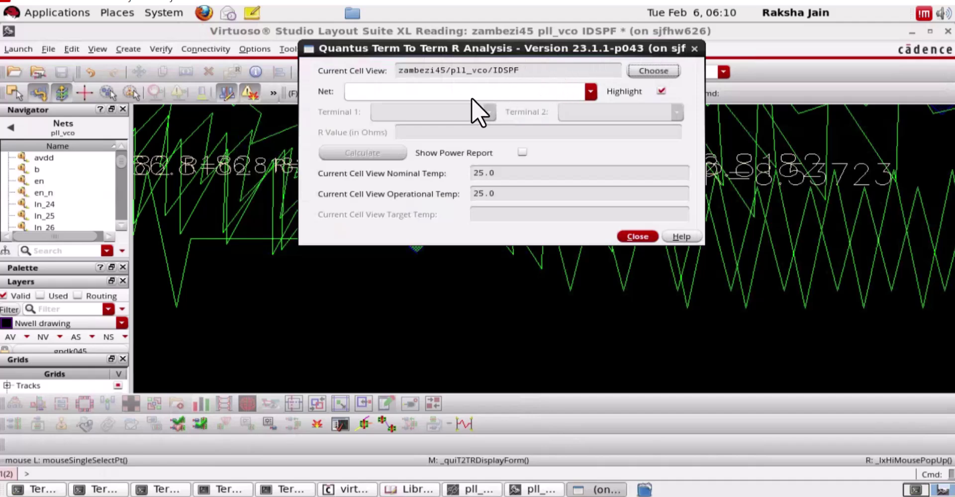
Choose net en_n and set Terminal 2 to ^I8\|NM1:G$
click(591, 90)
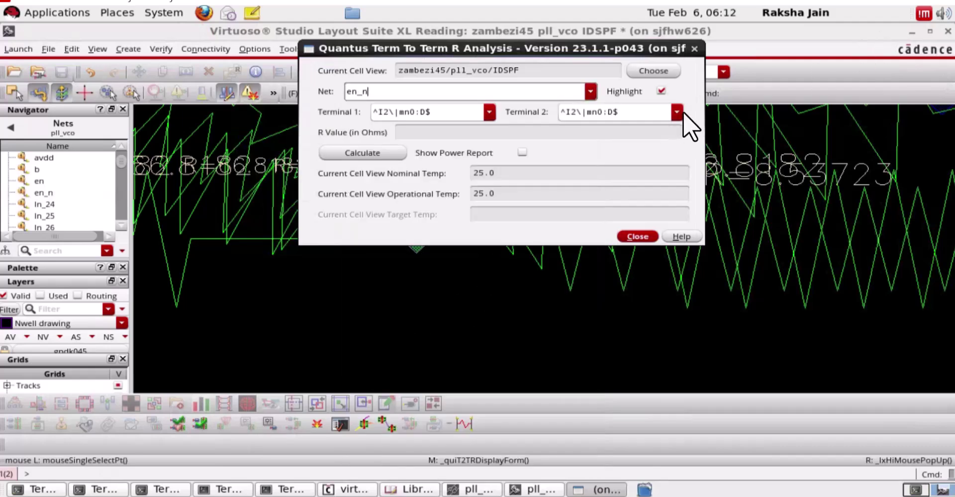
click(683, 112)
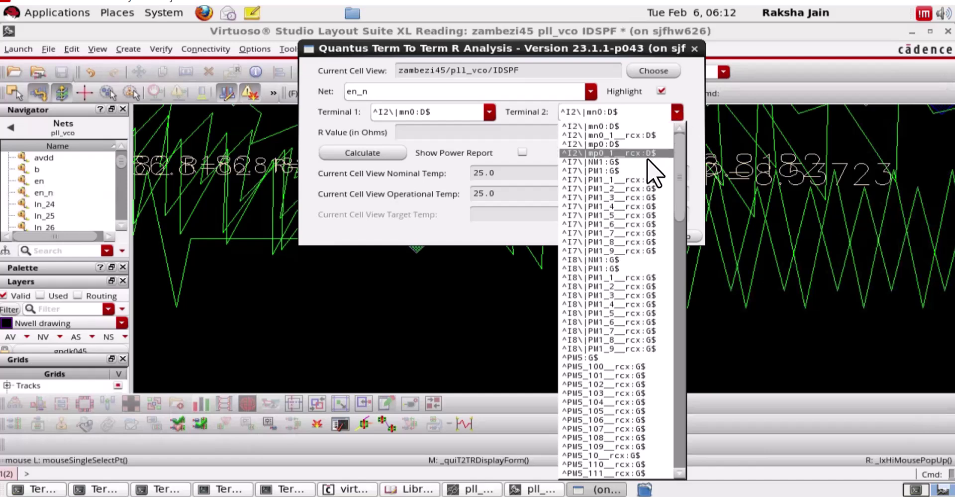
click(608, 262)
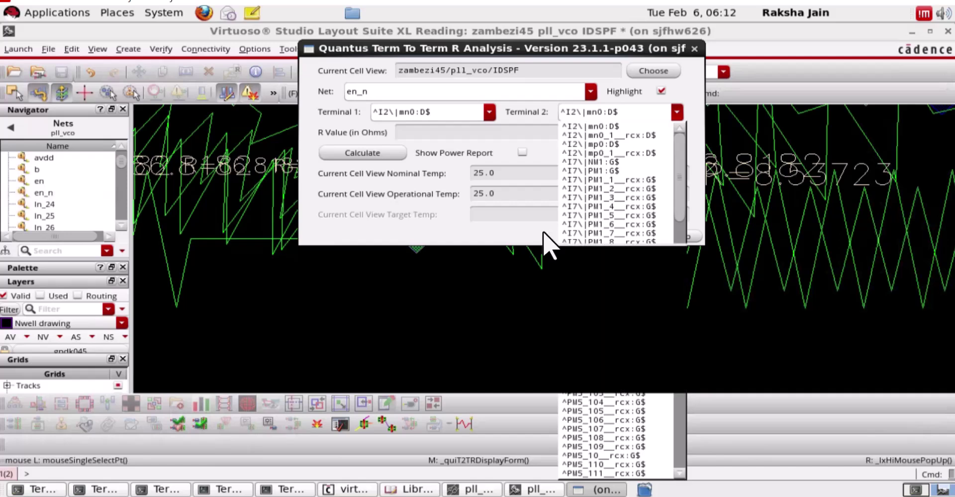
Calculate the 191.1665-ohm term-to-term resistance, review its layer-wise power report, and close both windows
click(374, 150)
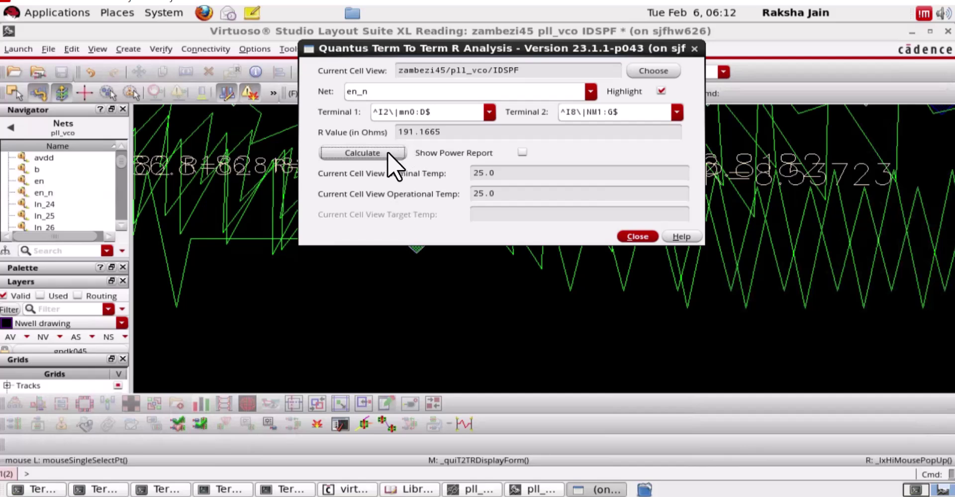
click(522, 152)
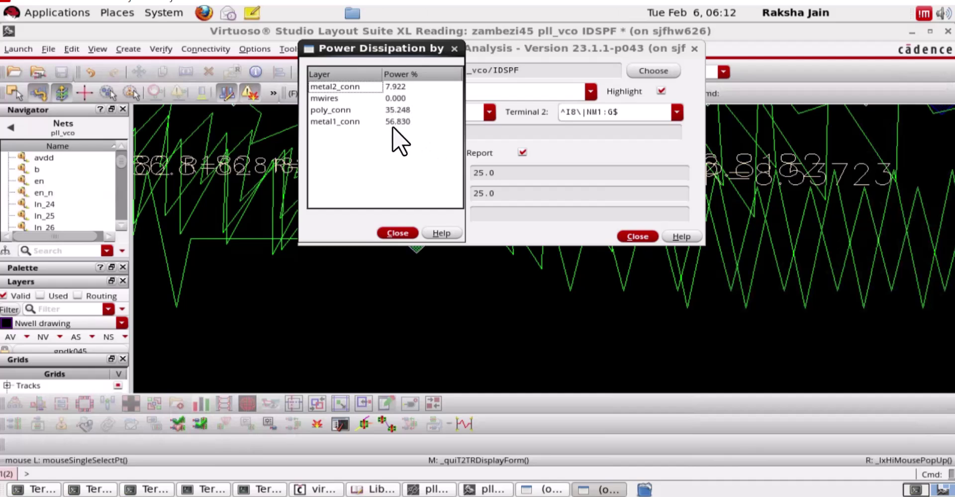
click(400, 234)
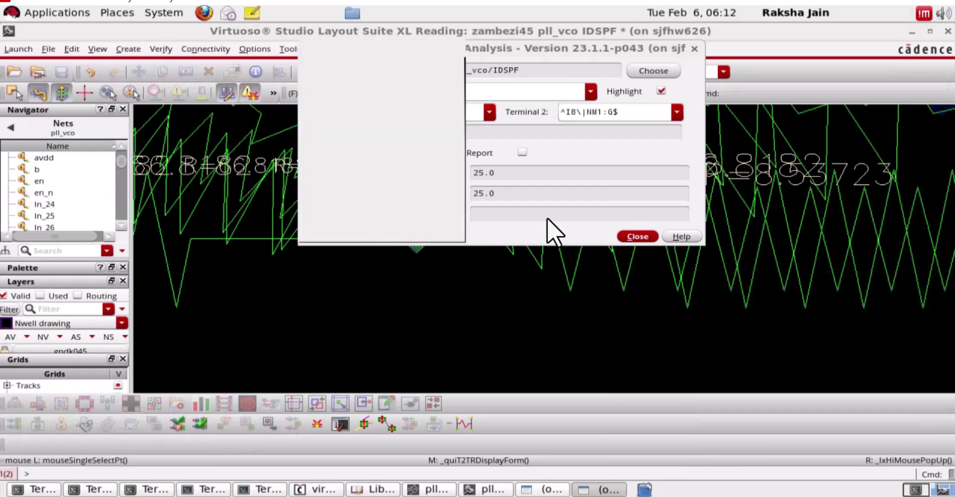
click(634, 235)
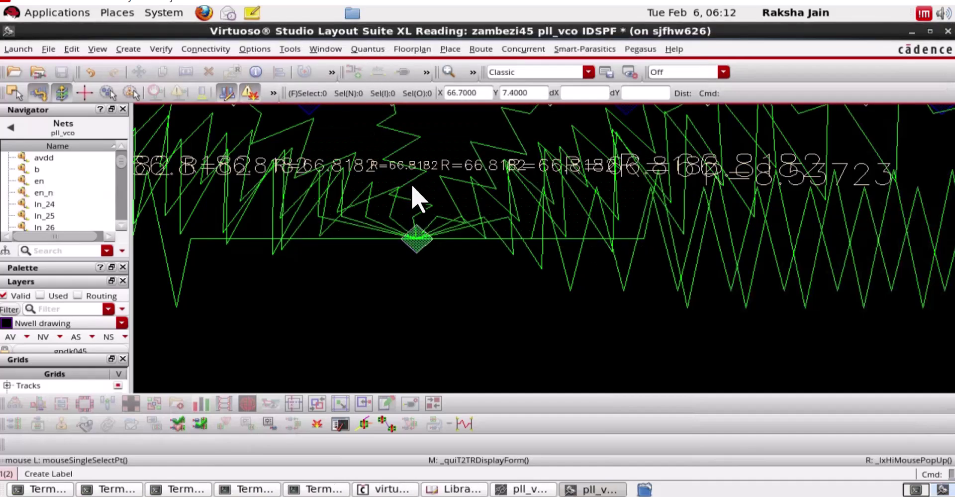
Open Term To Term (Schematic) analysis on zambezi45/pll_vco/IDSPF and begin selecting the first device
scroll(404, 207, down, 1)
scroll(404, 208, down, 3)
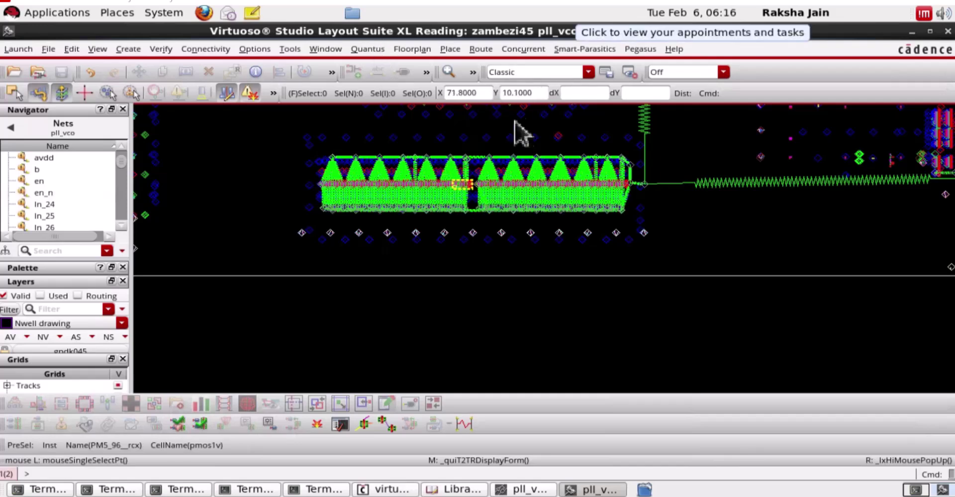
click(370, 50)
mouse_move(425, 171)
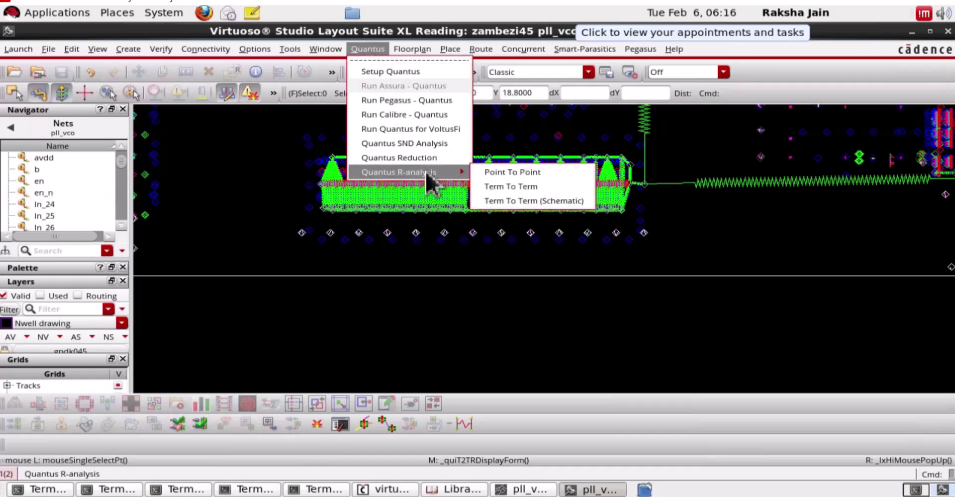
click(513, 201)
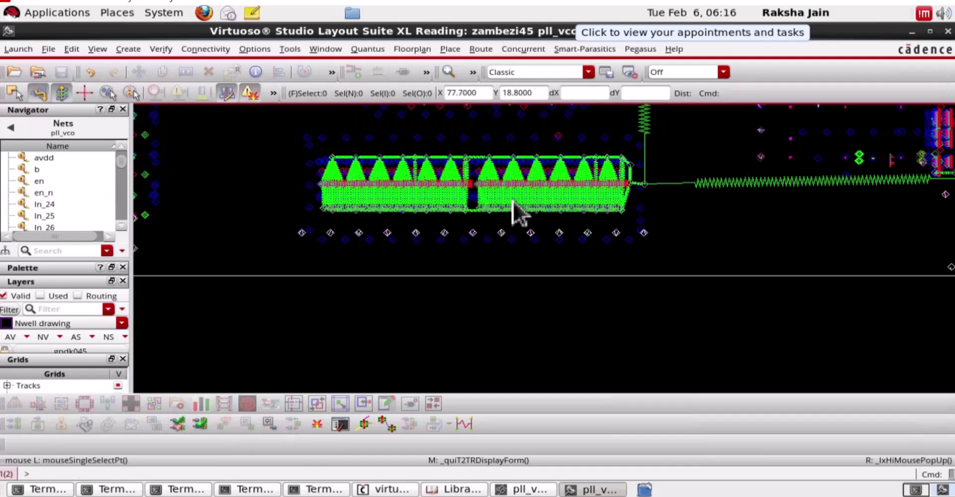
click(613, 72)
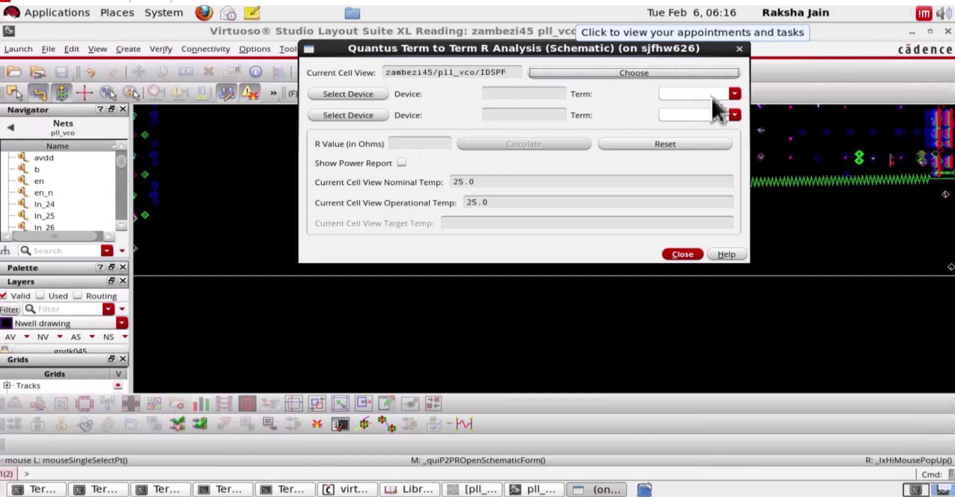
click(373, 94)
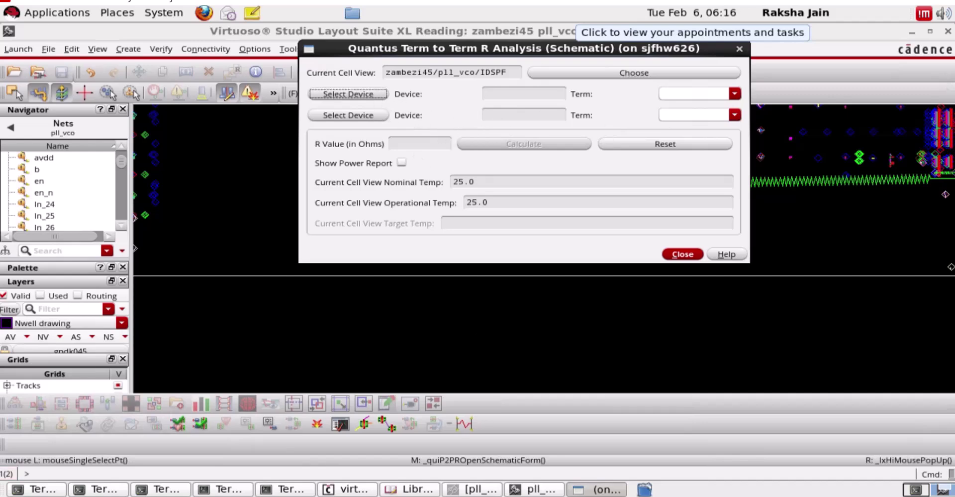
Pick PM1's drain in the pll_vco schematic as the first terminal
click(470, 492)
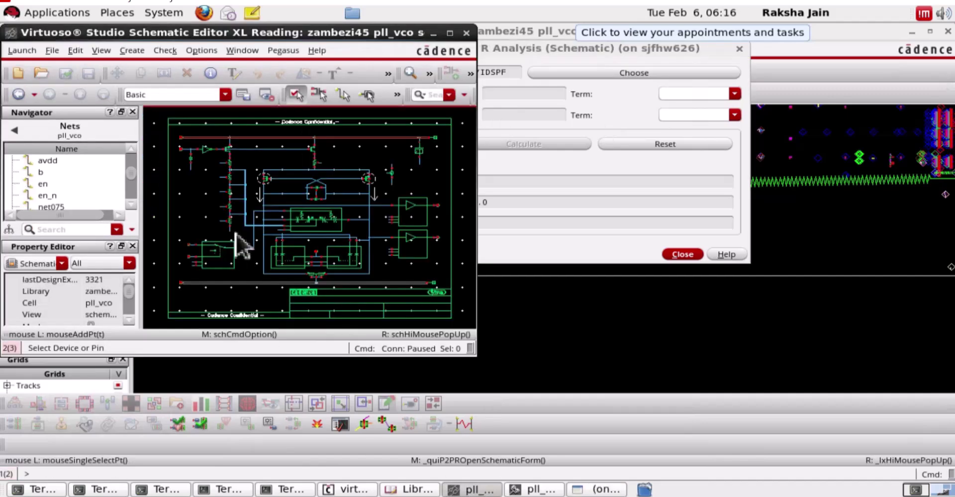
scroll(264, 187, up, 2)
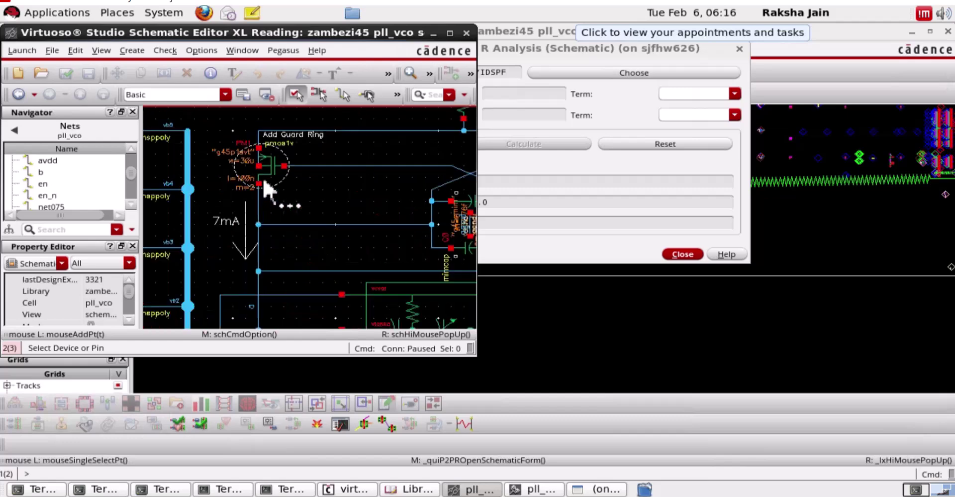
scroll(264, 185, up, 2)
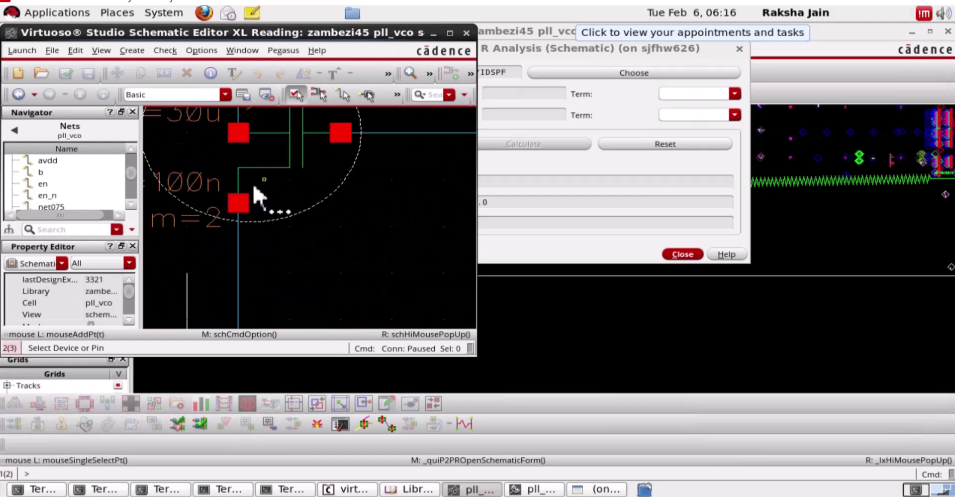
scroll(244, 174, down, 2)
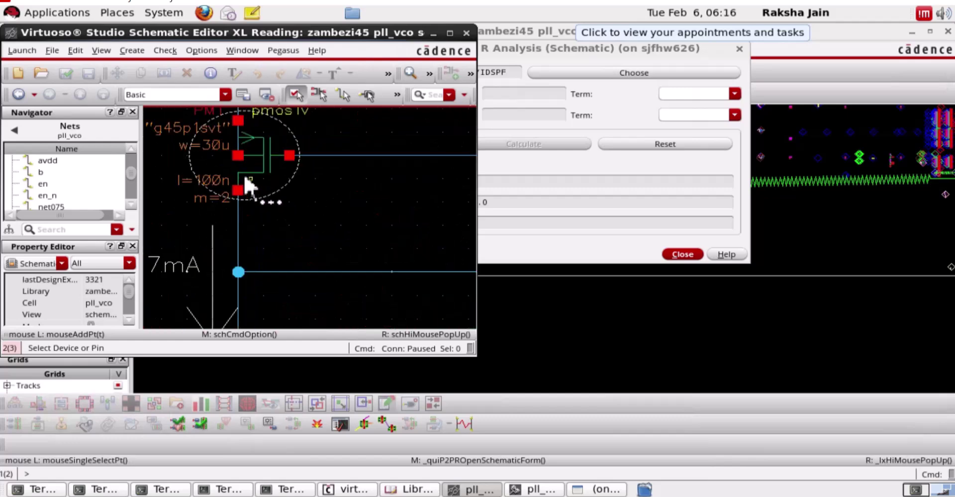
click(243, 178)
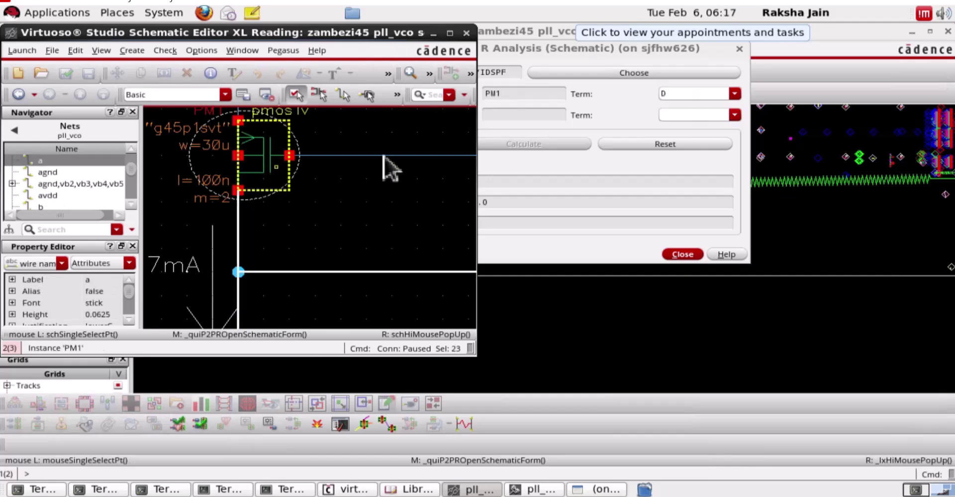
Select PM0's gate as the second terminal and return to the analysis form
click(433, 33)
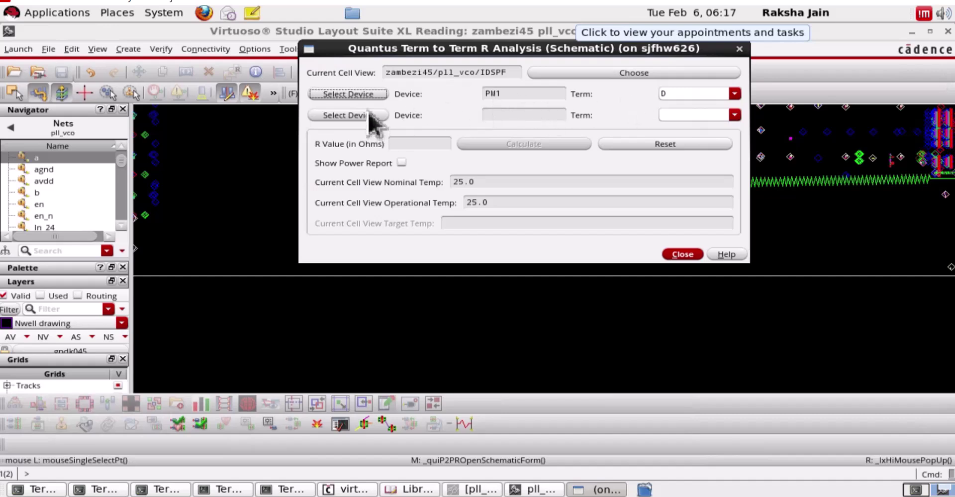
click(369, 118)
click(494, 489)
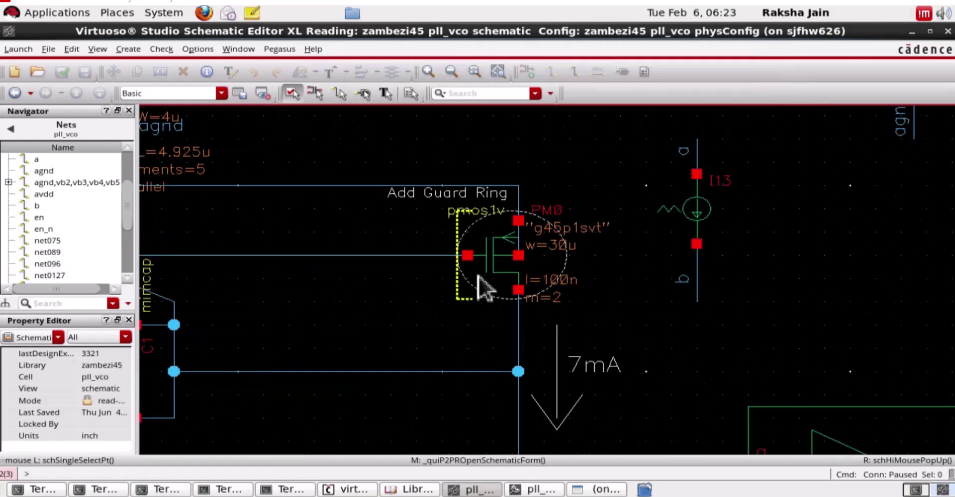
click(485, 271)
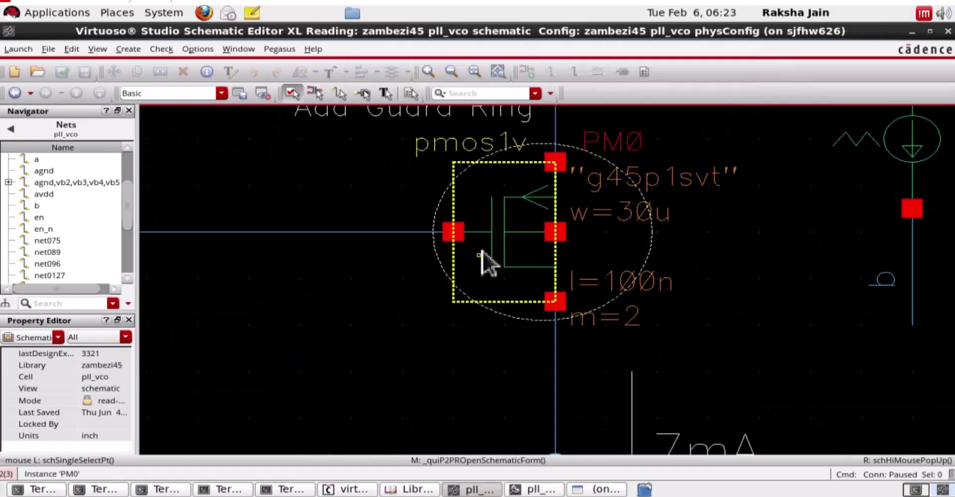
scroll(482, 252, down, 2)
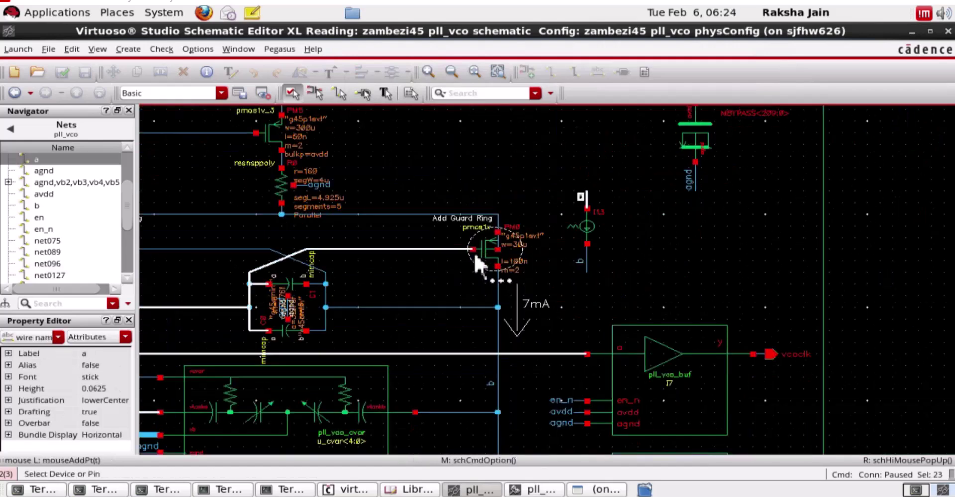
click(609, 490)
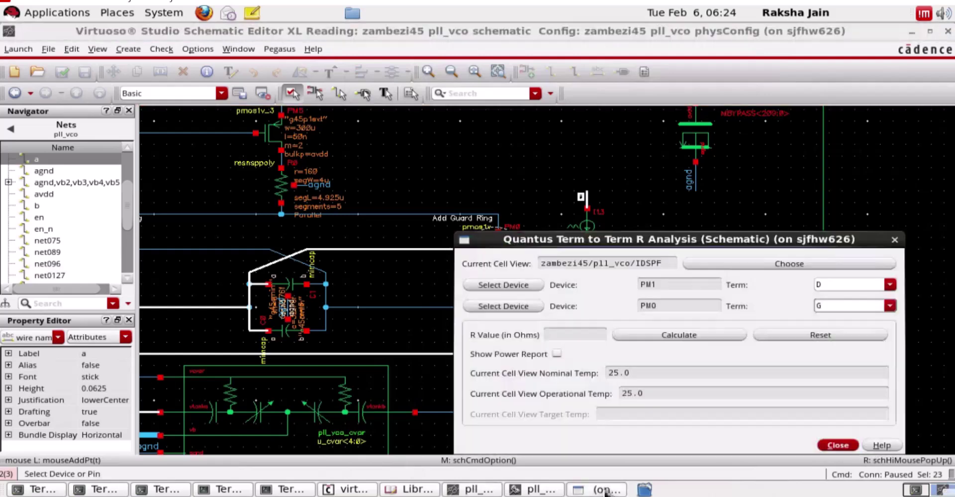
Calculate the 5.742439-ohm PM1 drain to PM0 gate resistance and scroll its per-layer power table
click(678, 330)
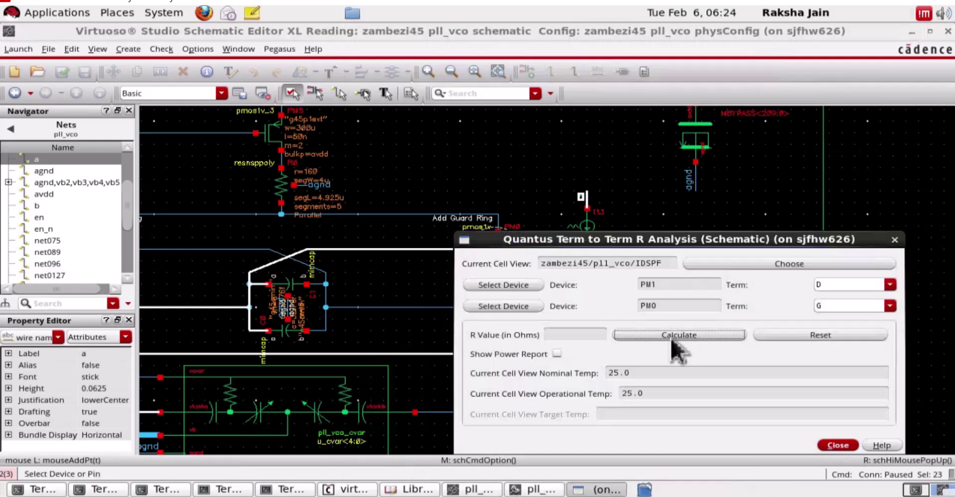
click(556, 353)
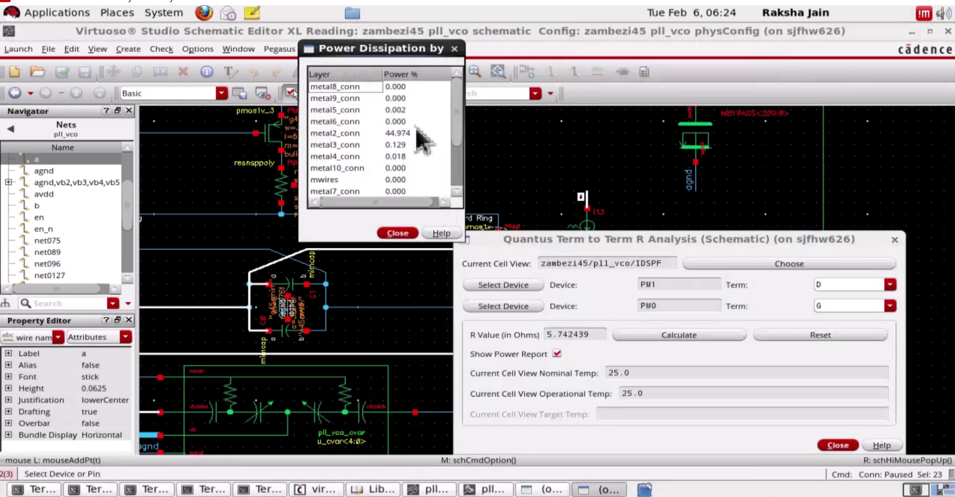
scroll(421, 140, down, 2)
scroll(403, 177, up, 2)
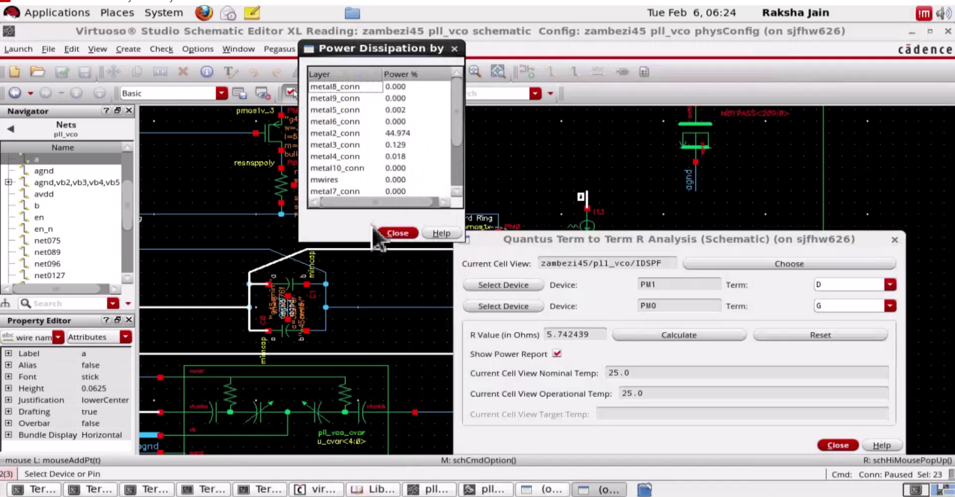
Close the Power Dissipation report, keeping the 5.742439 ohm term-to-term result displayed
click(390, 231)
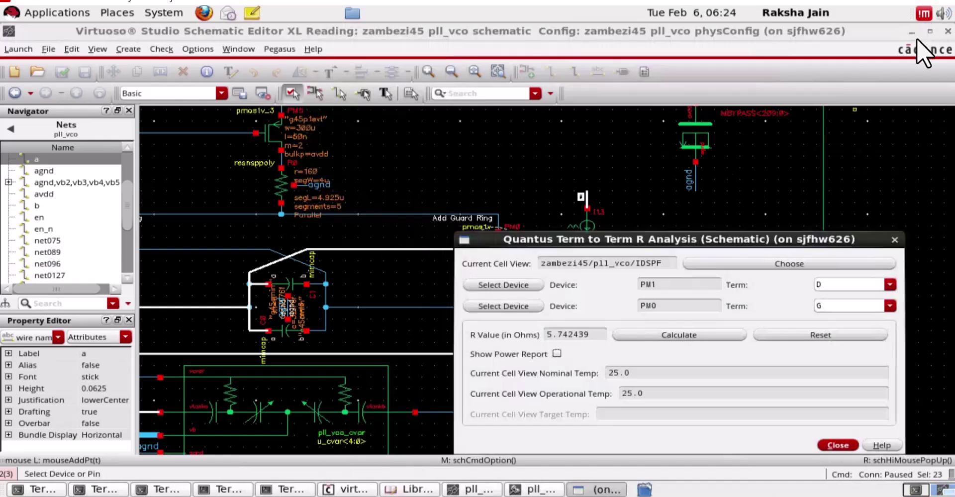